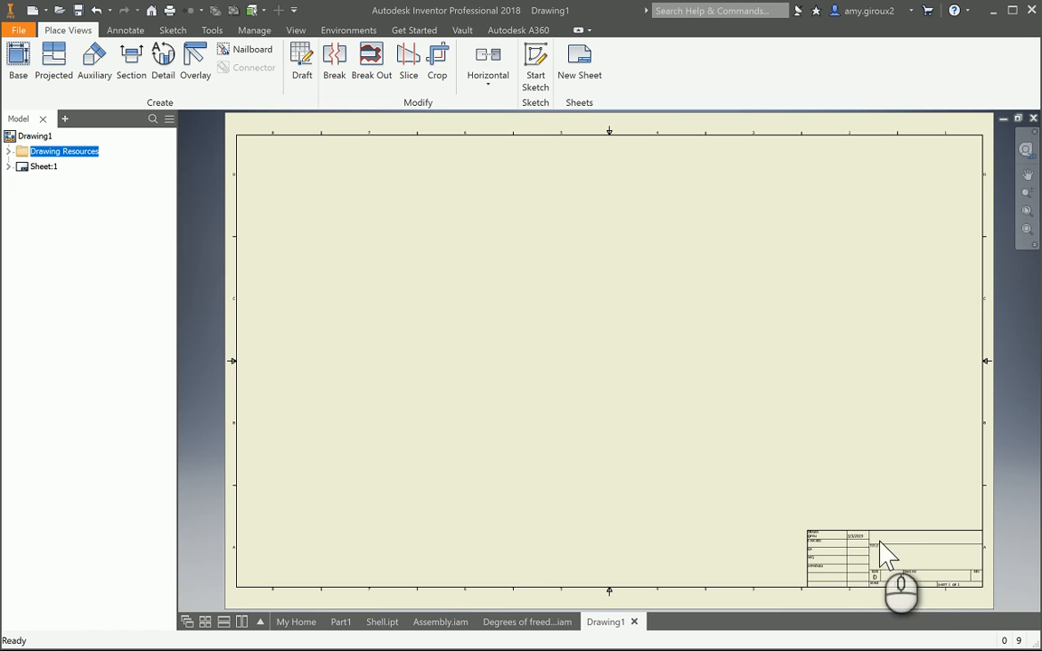
- Edit Sheet:1 and change its size to A
right_click(20, 170)
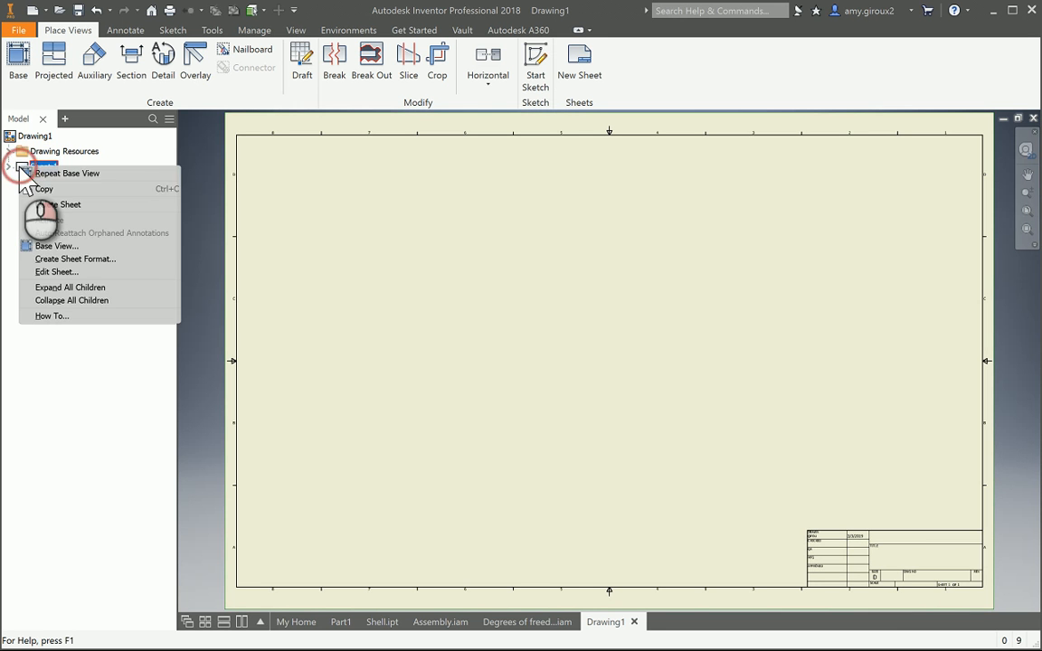
click(59, 271)
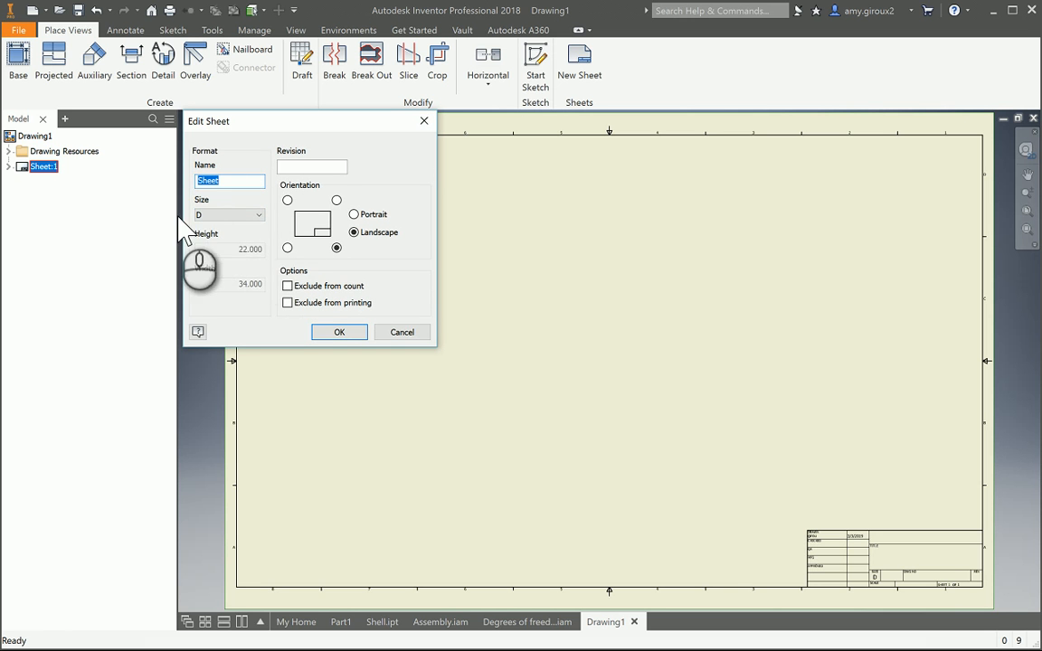
click(210, 217)
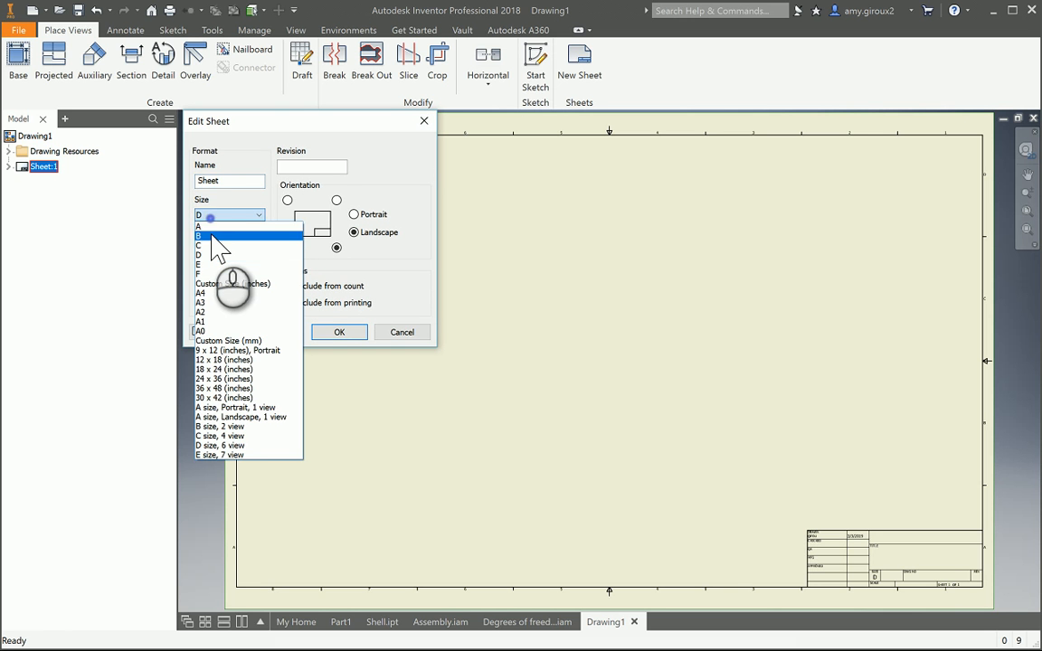
click(210, 228)
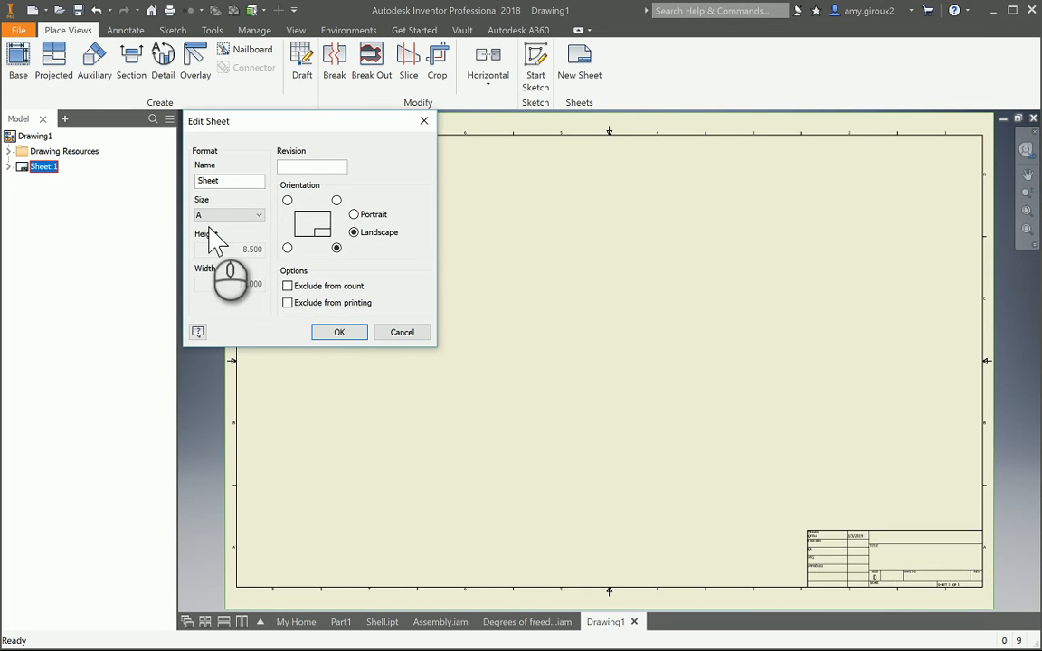
click(340, 331)
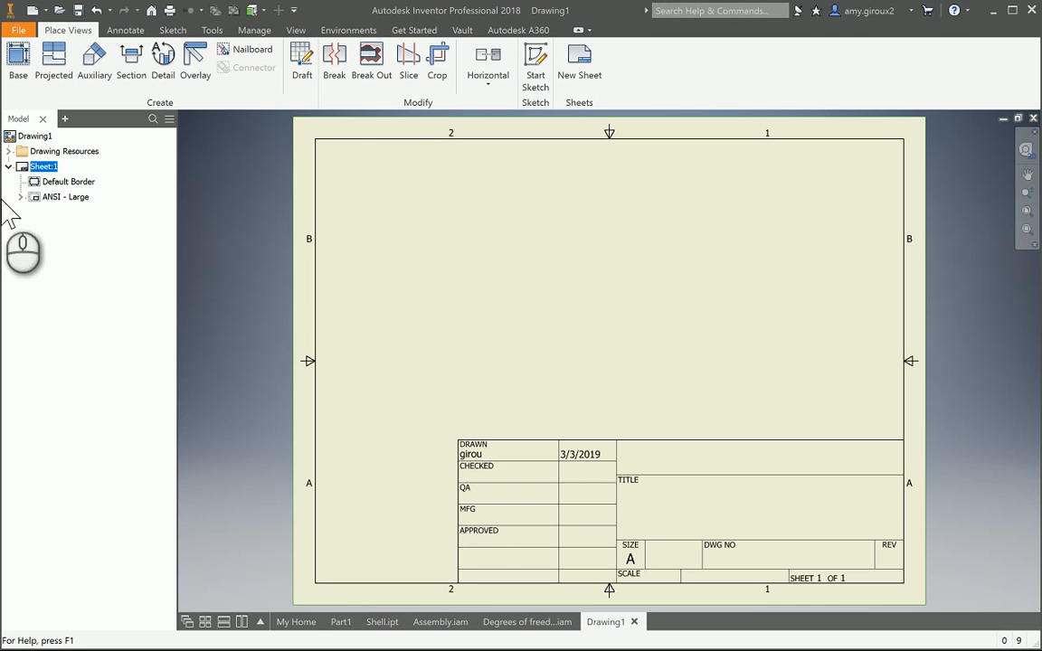
- Replace the ANSI - Large title block on the sheet with the ANSI A title block
right_click(51, 203)
click(50, 217)
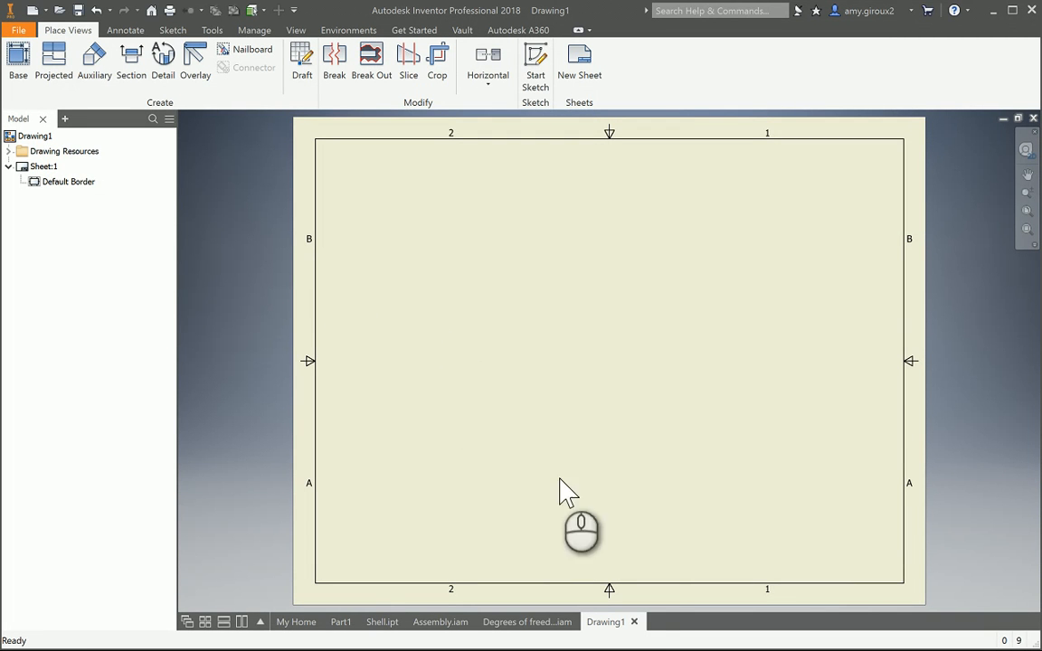
click(9, 152)
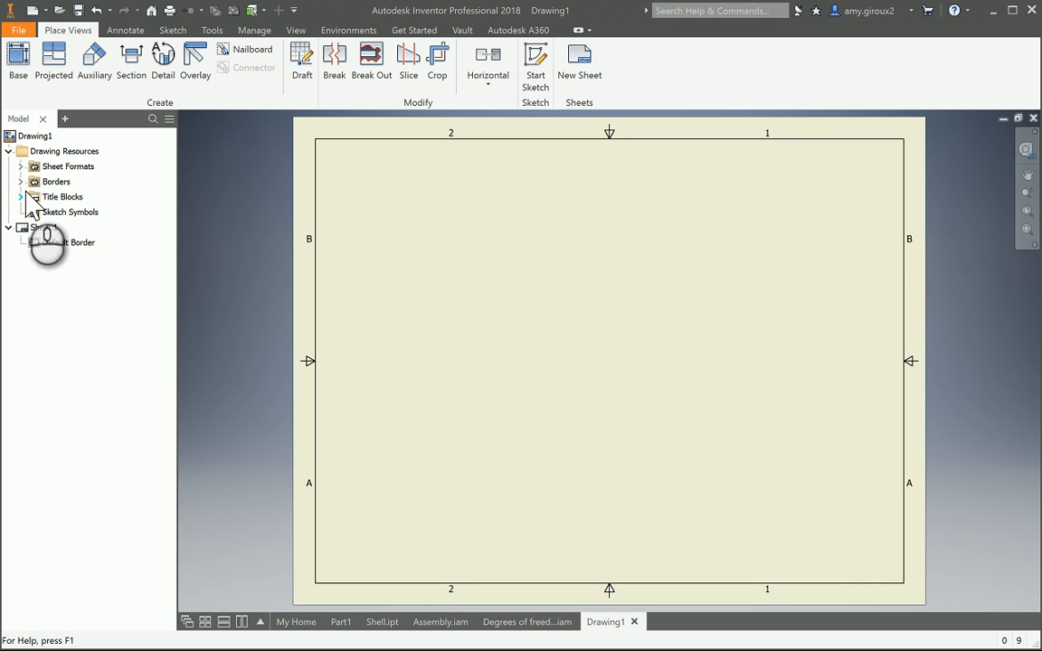
click(20, 197)
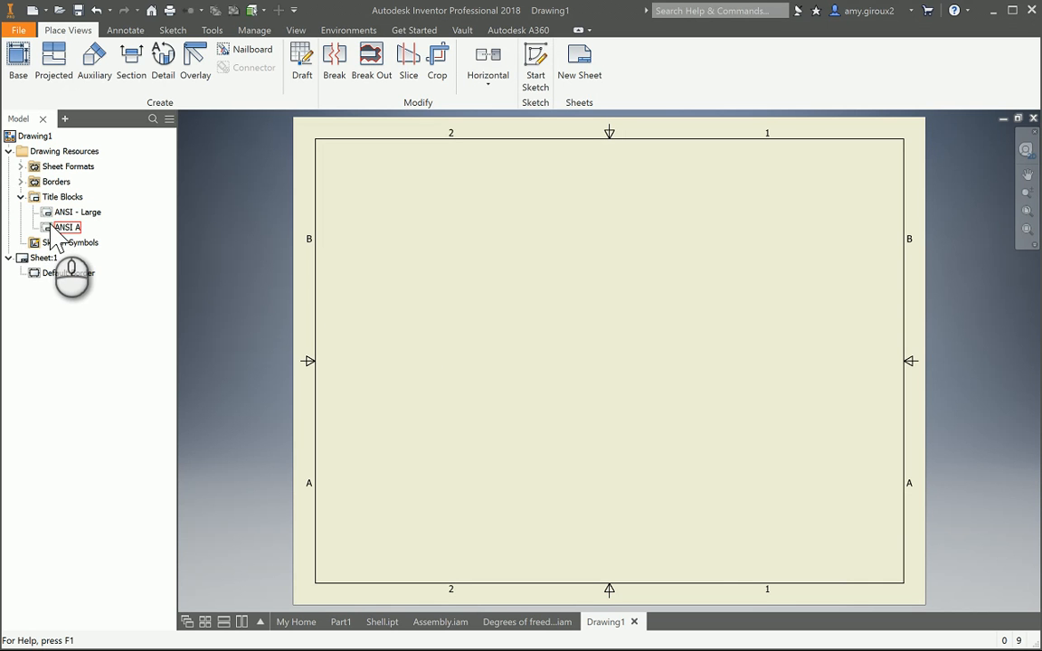
double_click(48, 231)
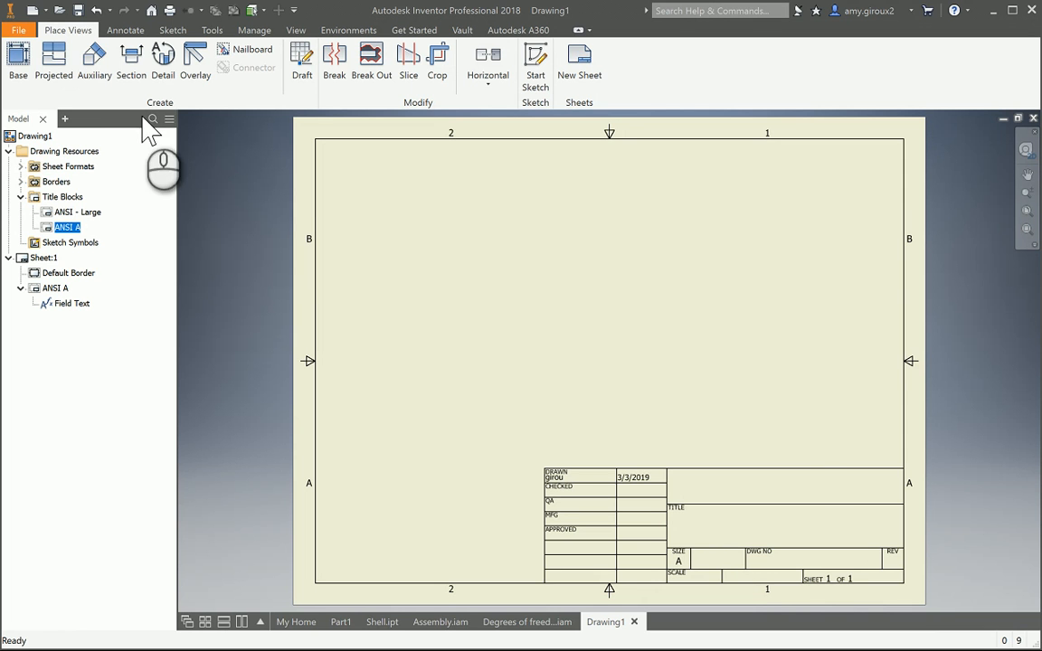
- Start a base view and choose the Puzzle piece part file as its component
click(15, 61)
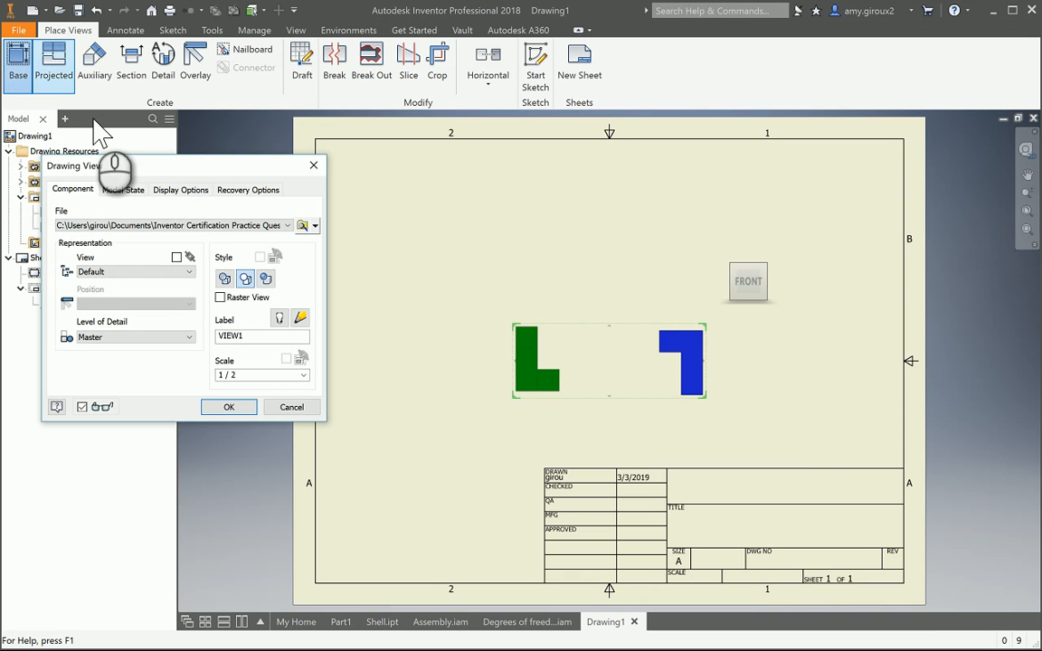
click(303, 227)
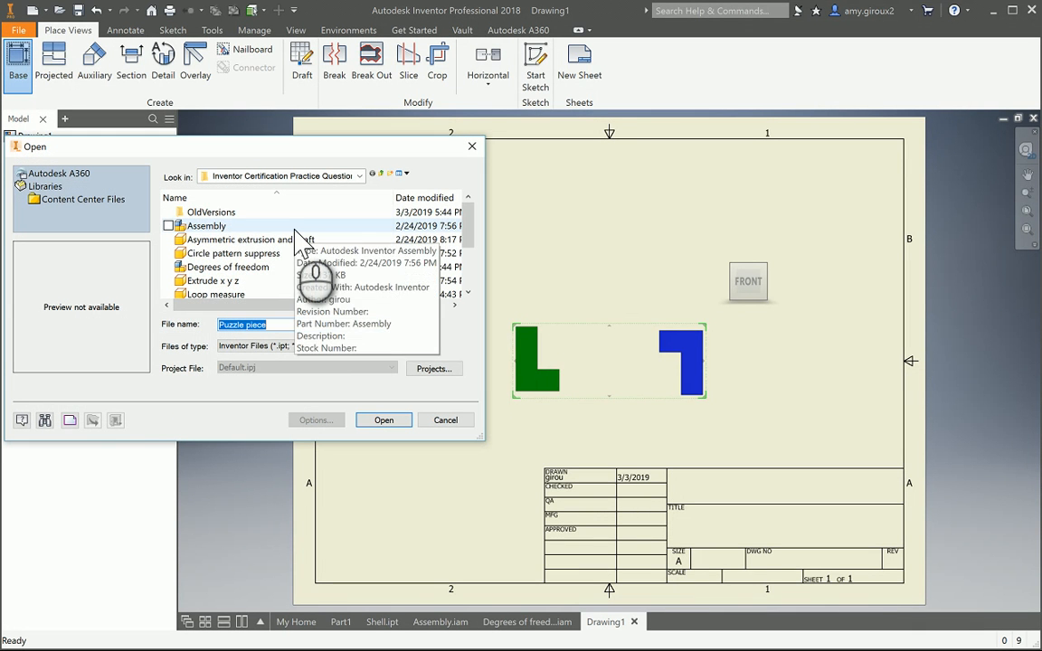
scroll(244, 267, down, 1)
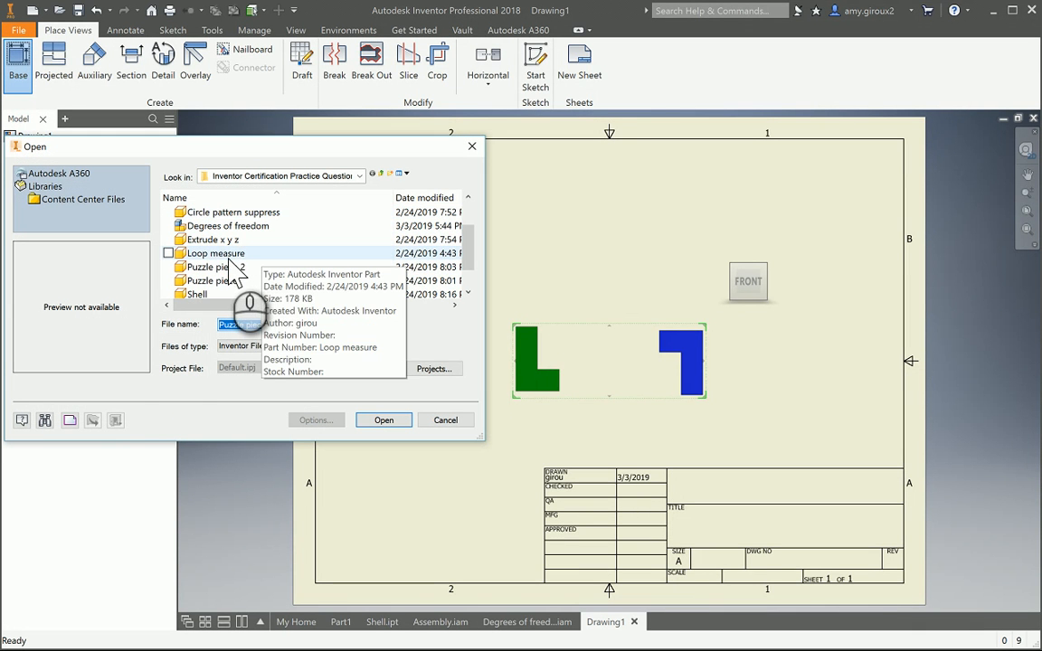
click(229, 257)
scroll(234, 271, down, 1)
click(215, 253)
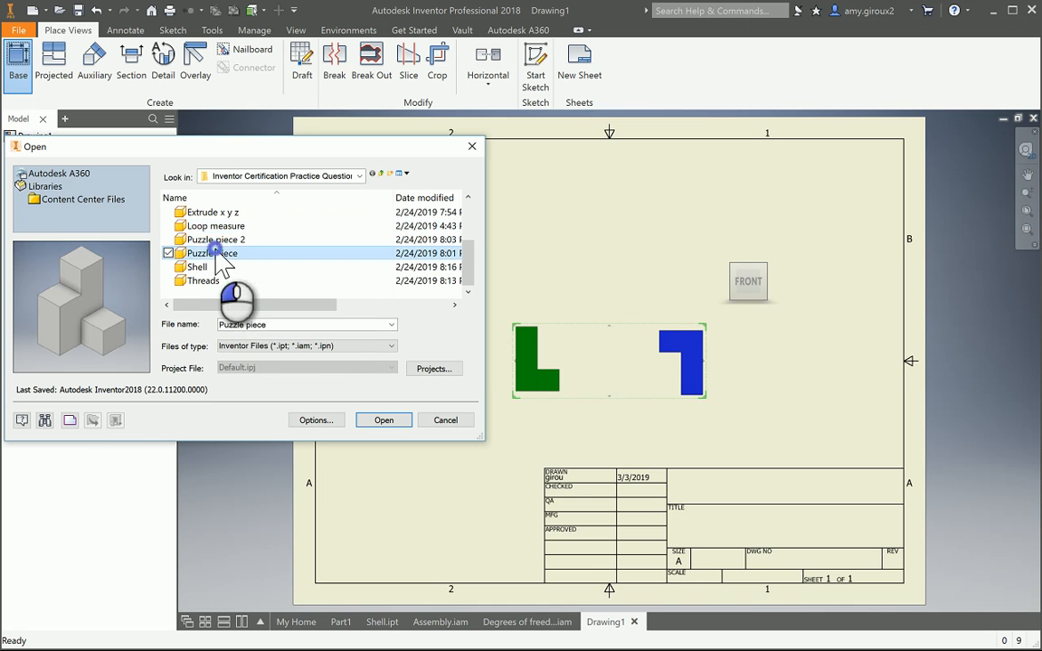
click(383, 420)
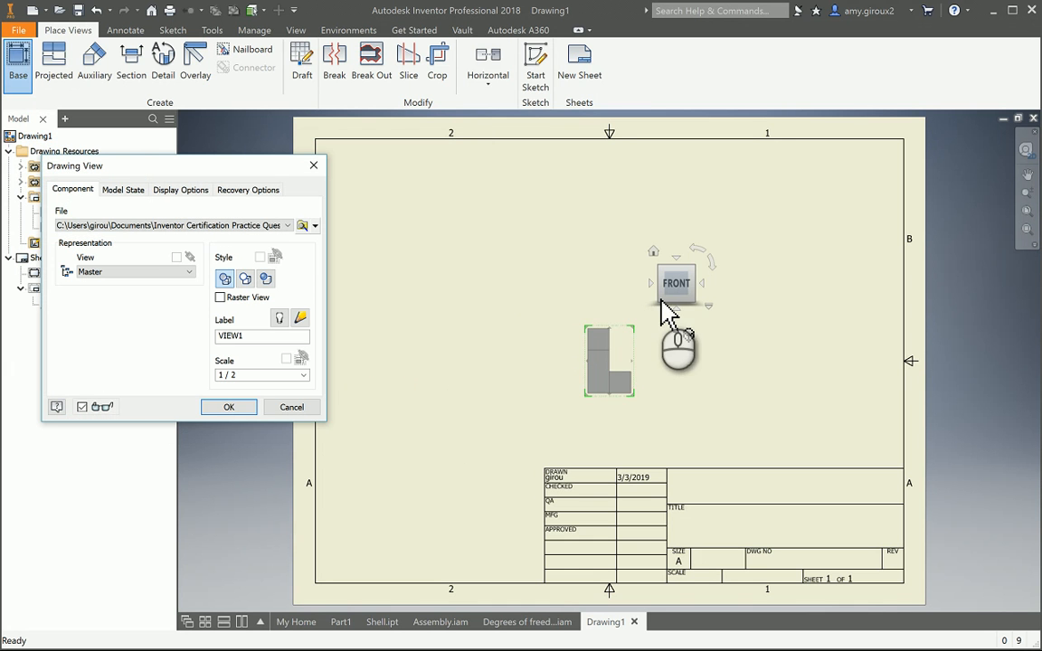
- Place the front base view at 1 : 1 scale in the sheet's left area
drag(568, 390, 416, 411)
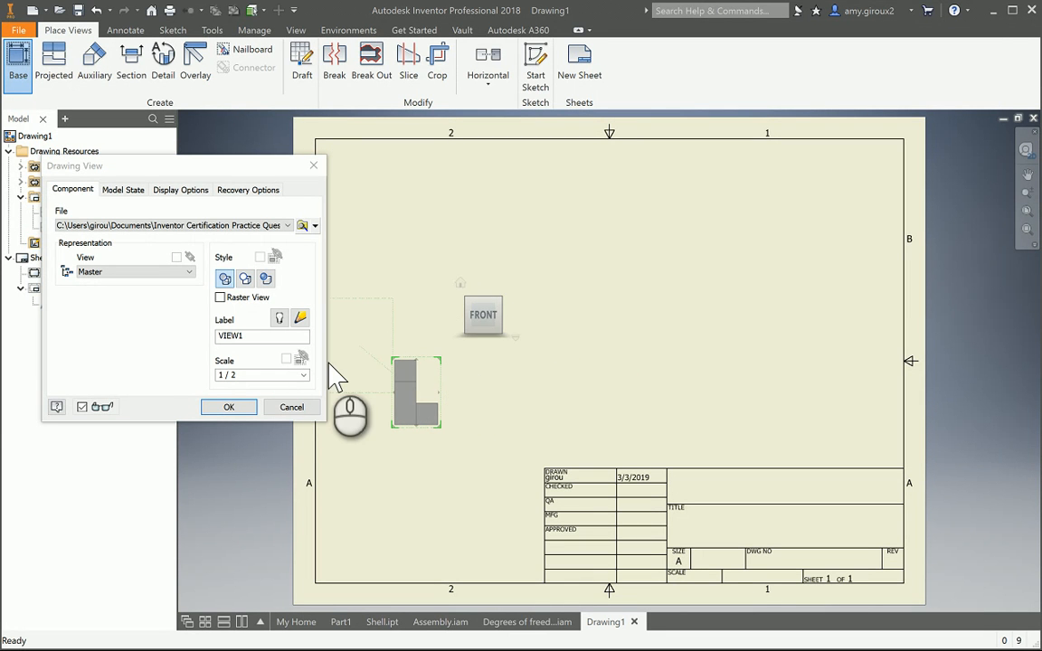
click(304, 374)
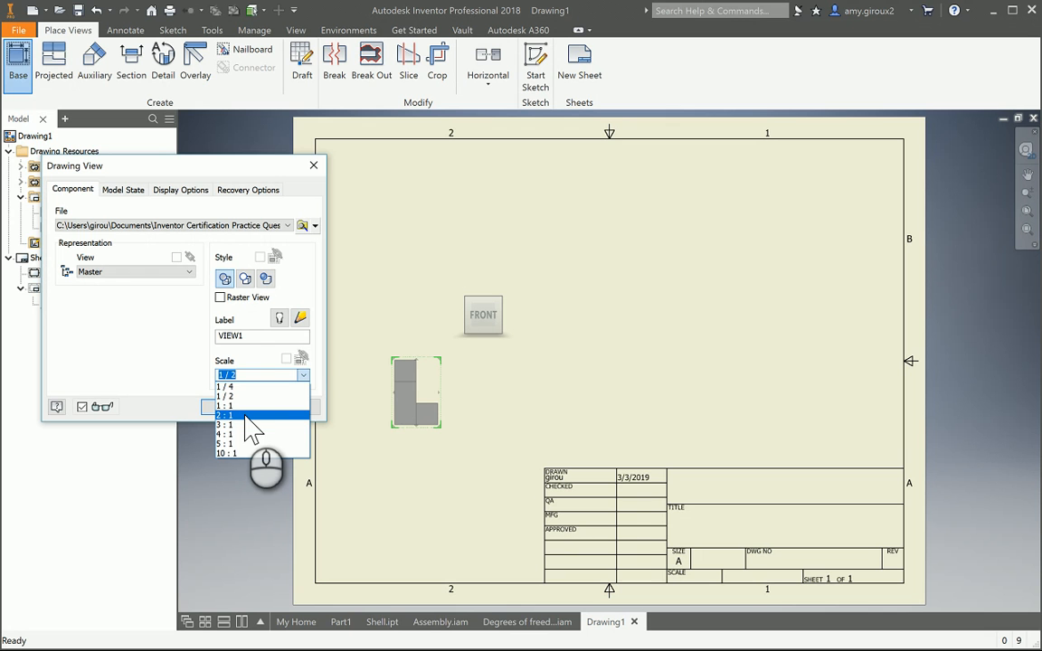
click(244, 406)
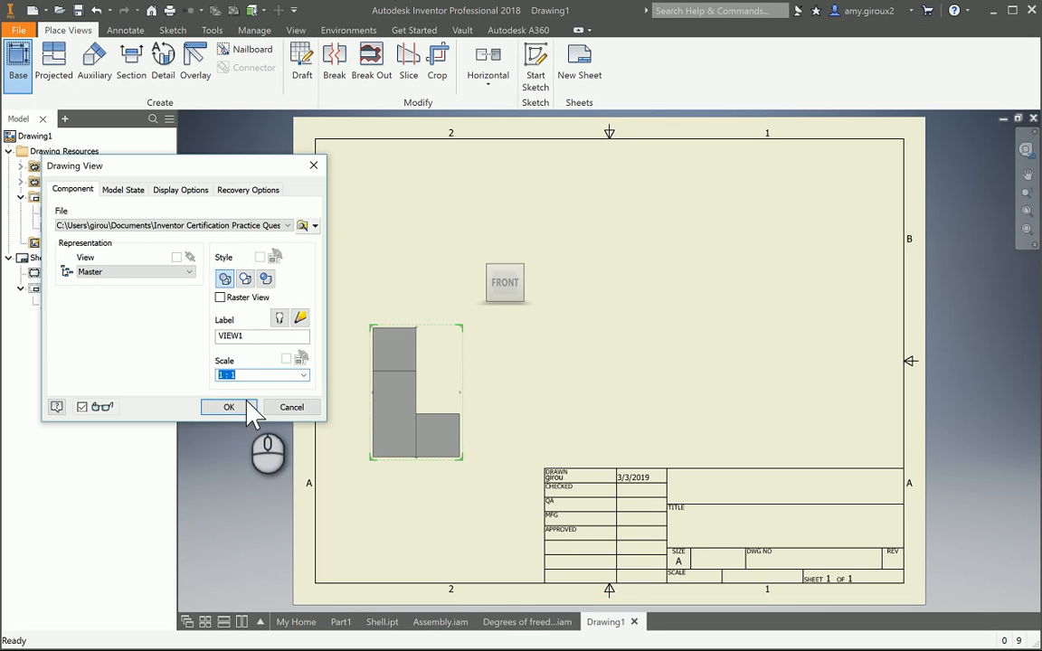
drag(407, 393, 440, 384)
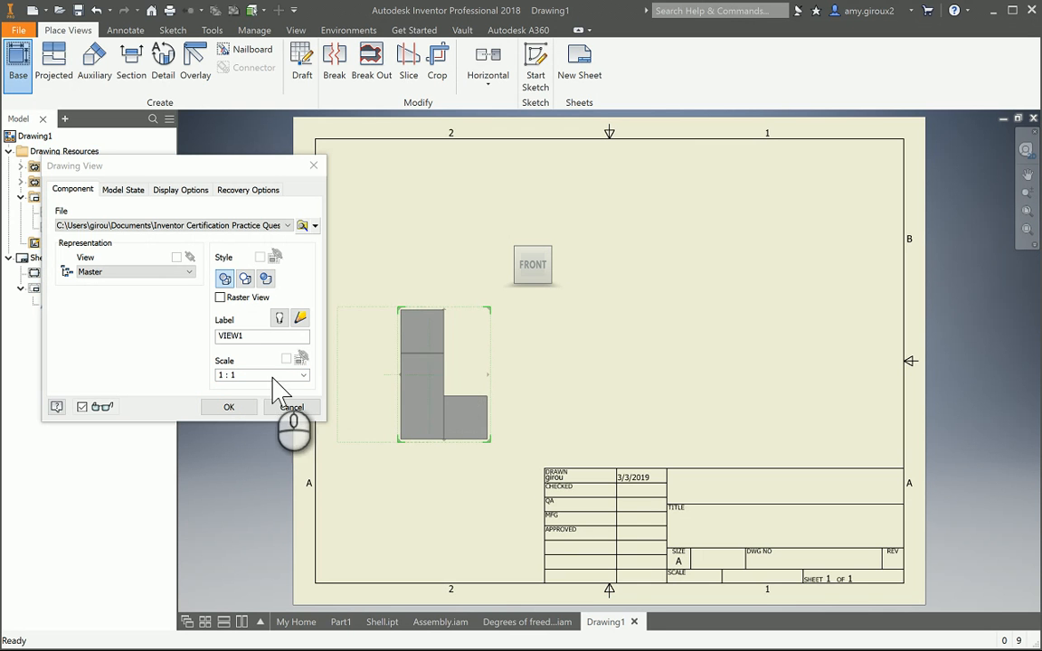
click(304, 374)
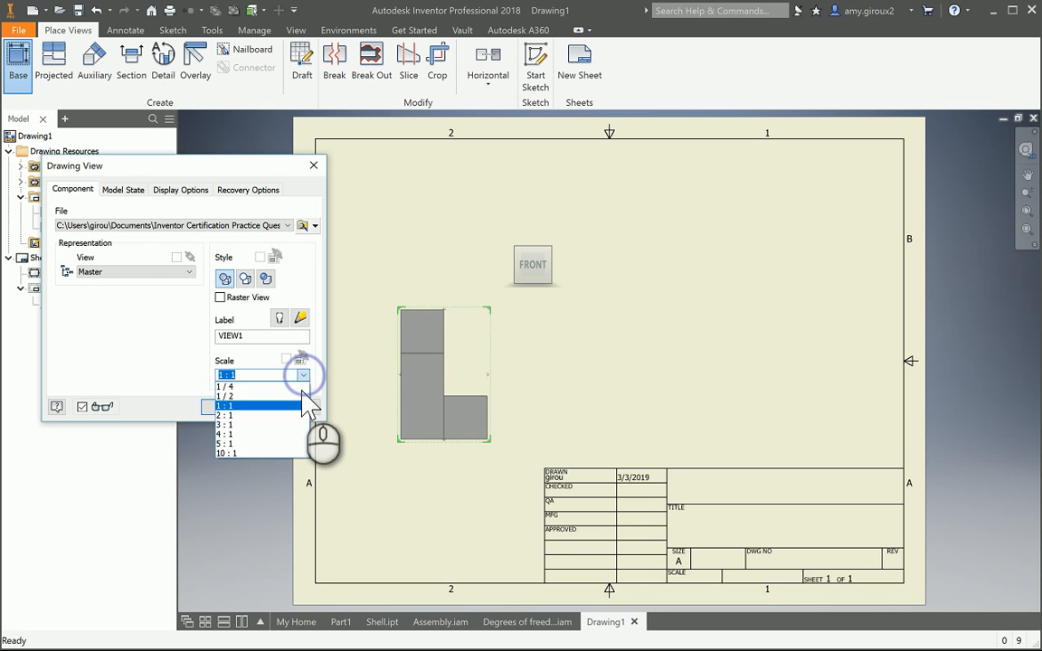
click(264, 405)
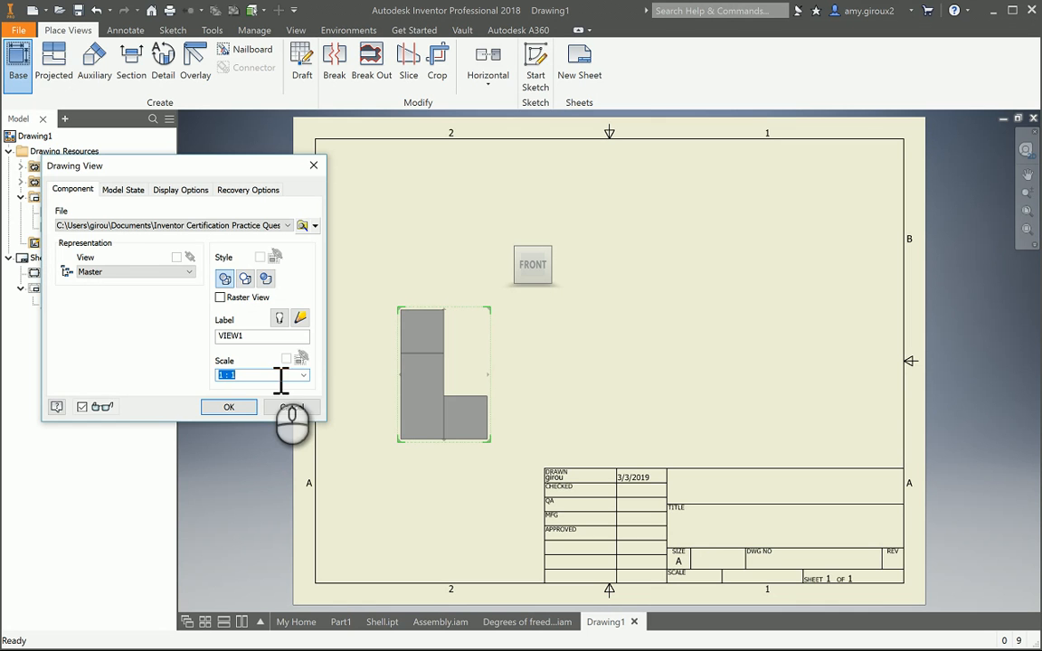
click(233, 407)
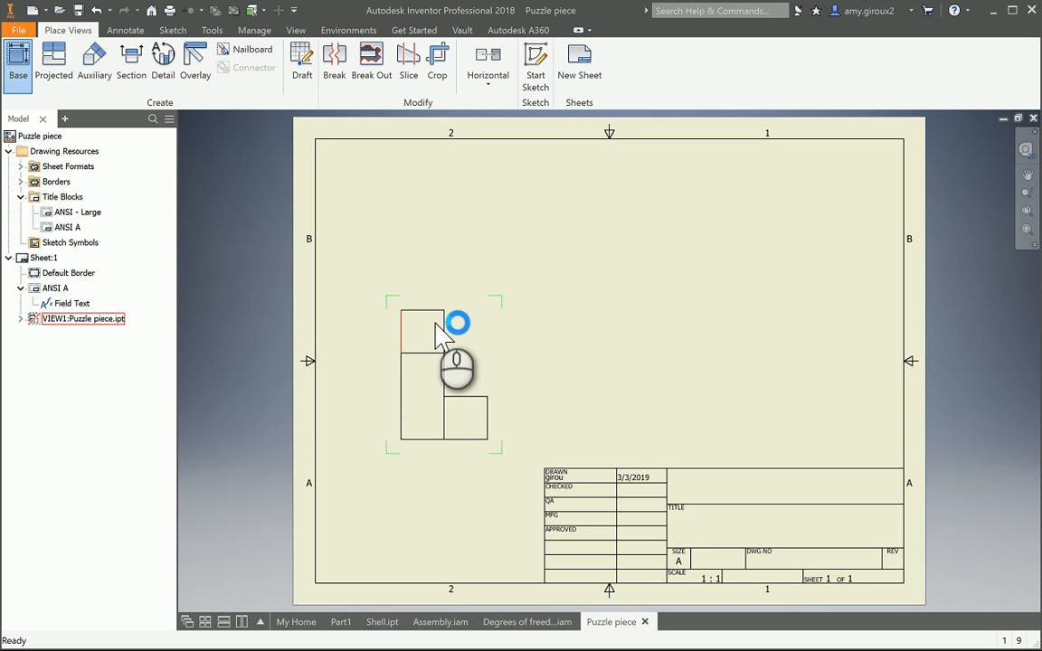
- Dimension the width of the upper square's top edge in the view
click(527, 232)
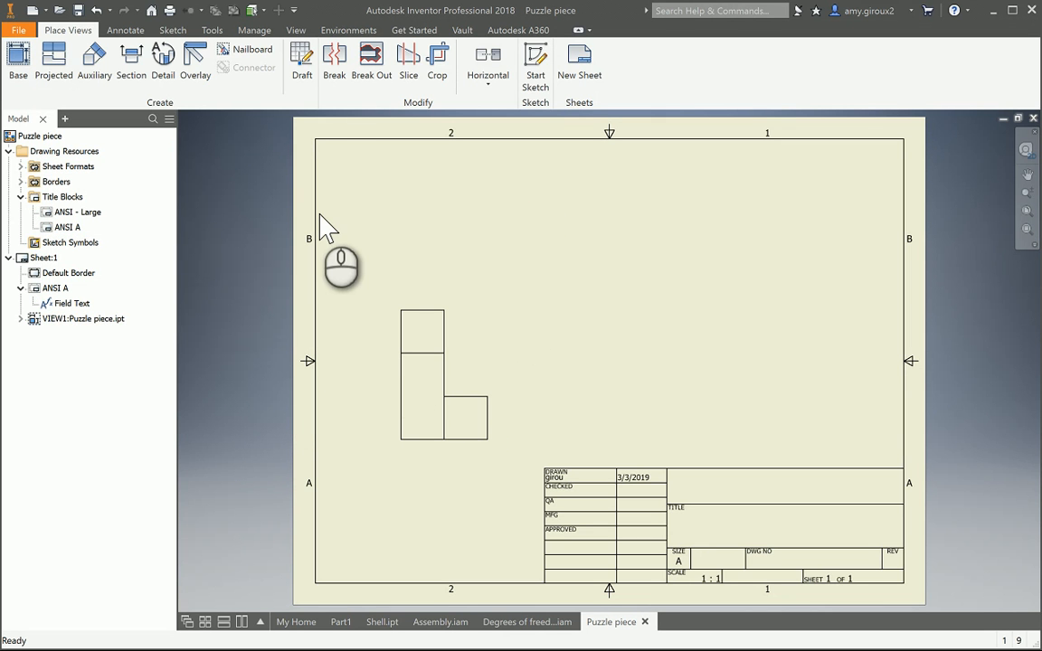
click(125, 30)
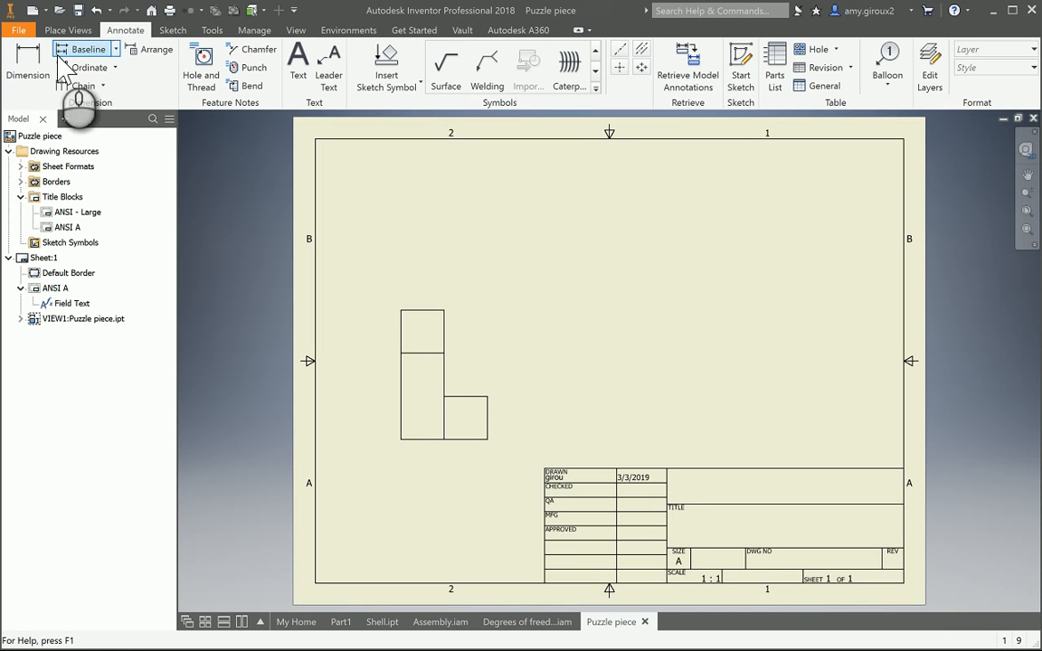
click(27, 63)
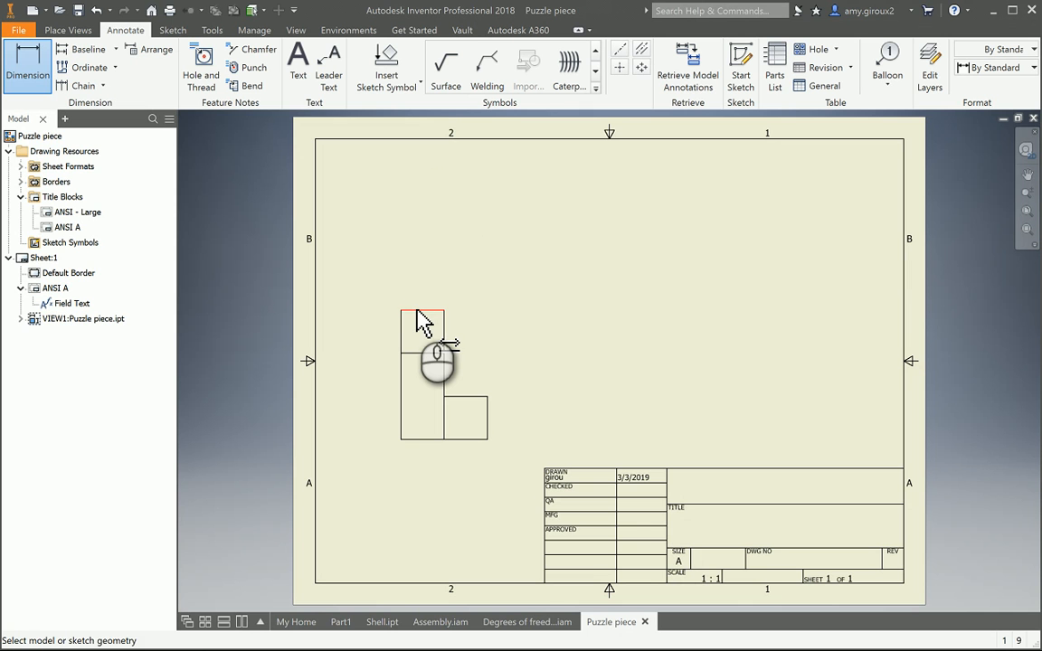
click(419, 311)
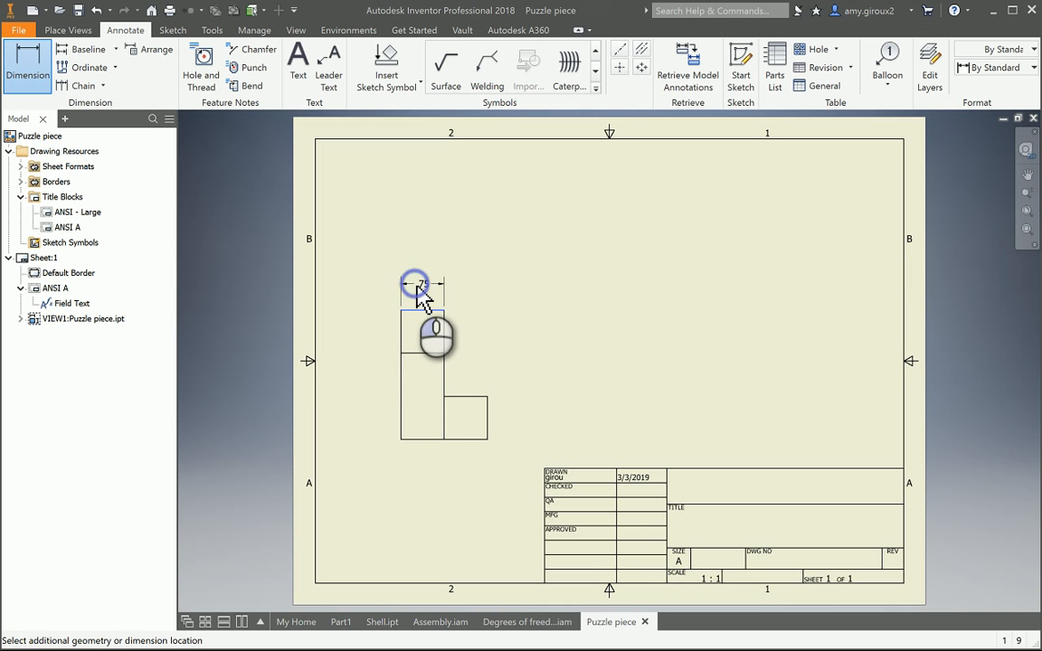
click(415, 287)
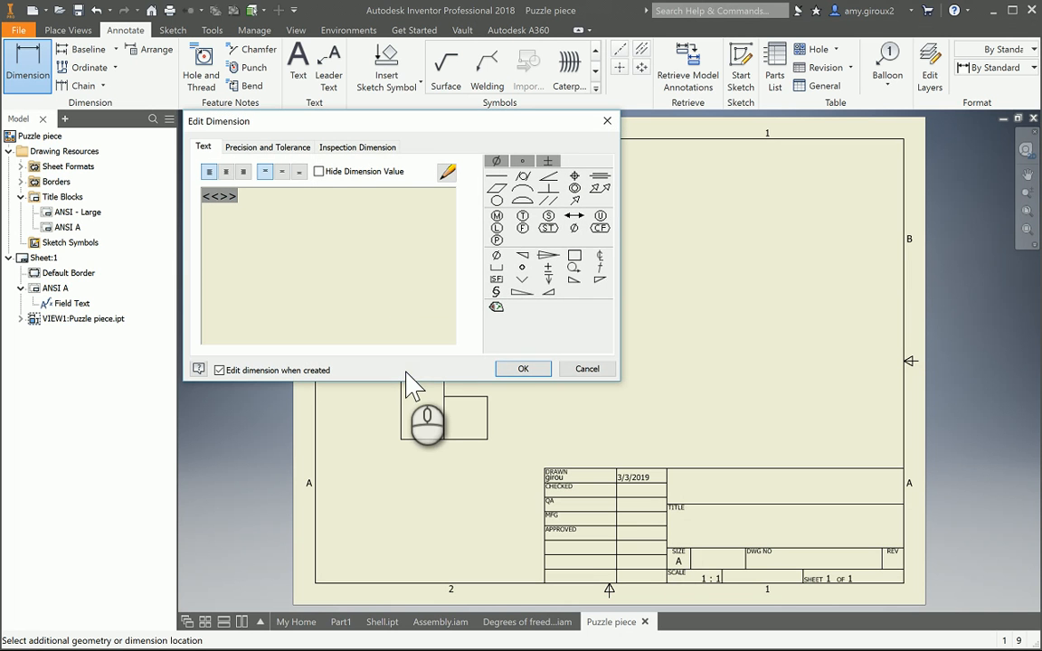
click(524, 368)
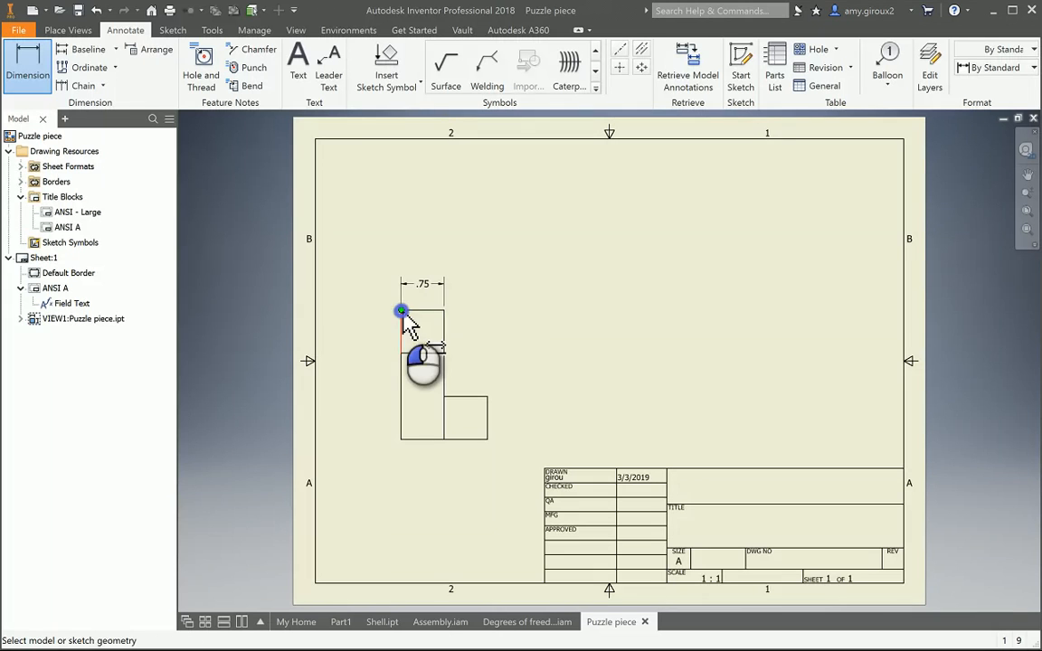
- Dimension the horizontal distance from the part's left edge to the lower square's right edge
click(401, 311)
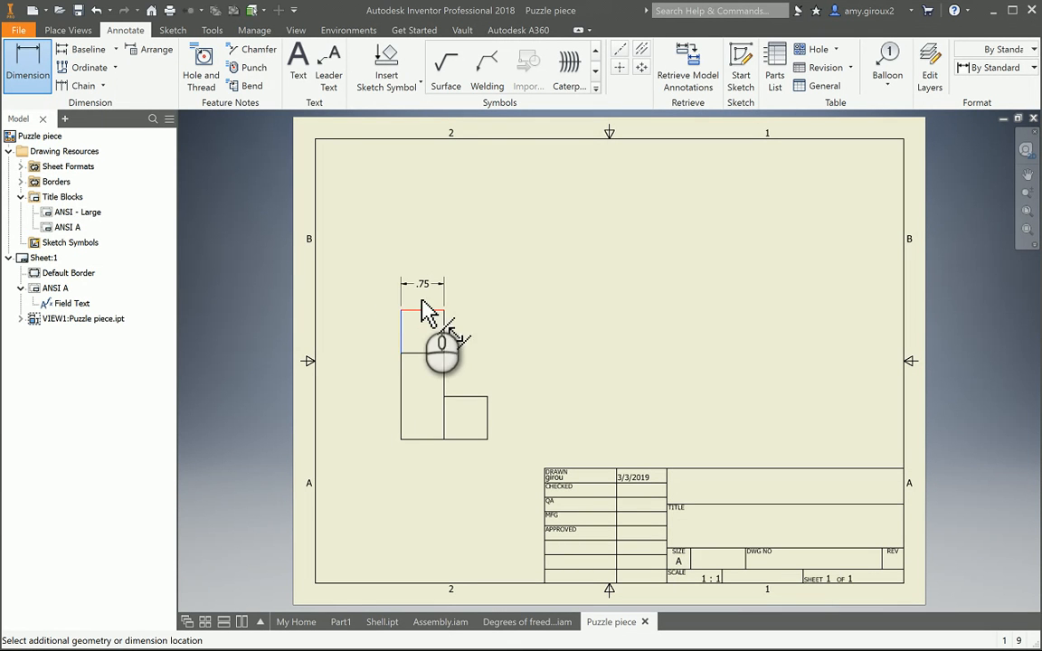
click(486, 397)
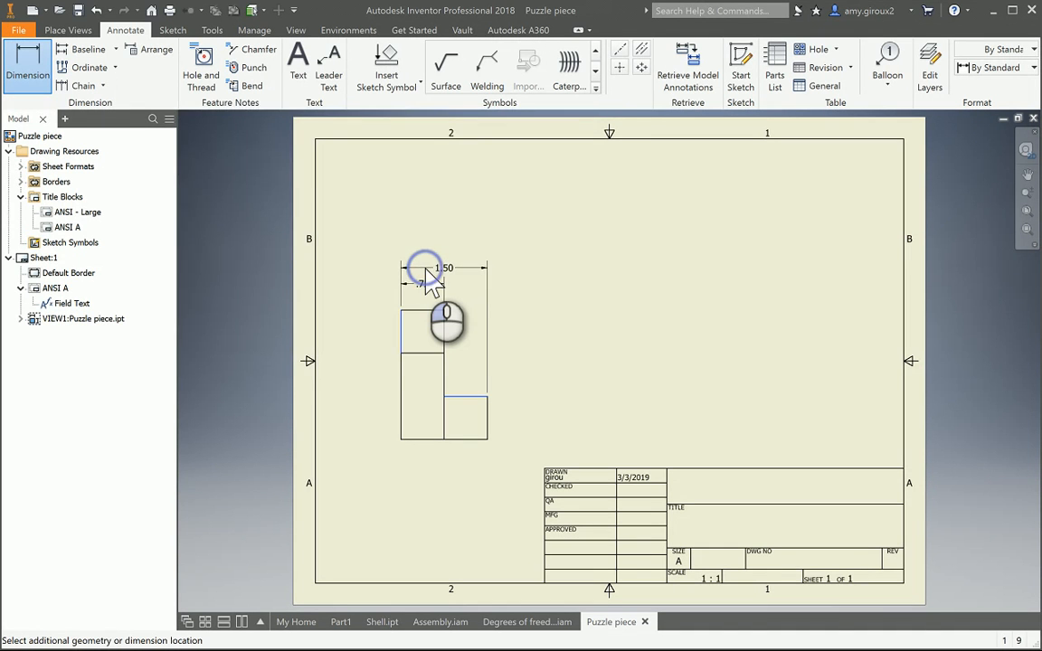
click(427, 272)
click(527, 371)
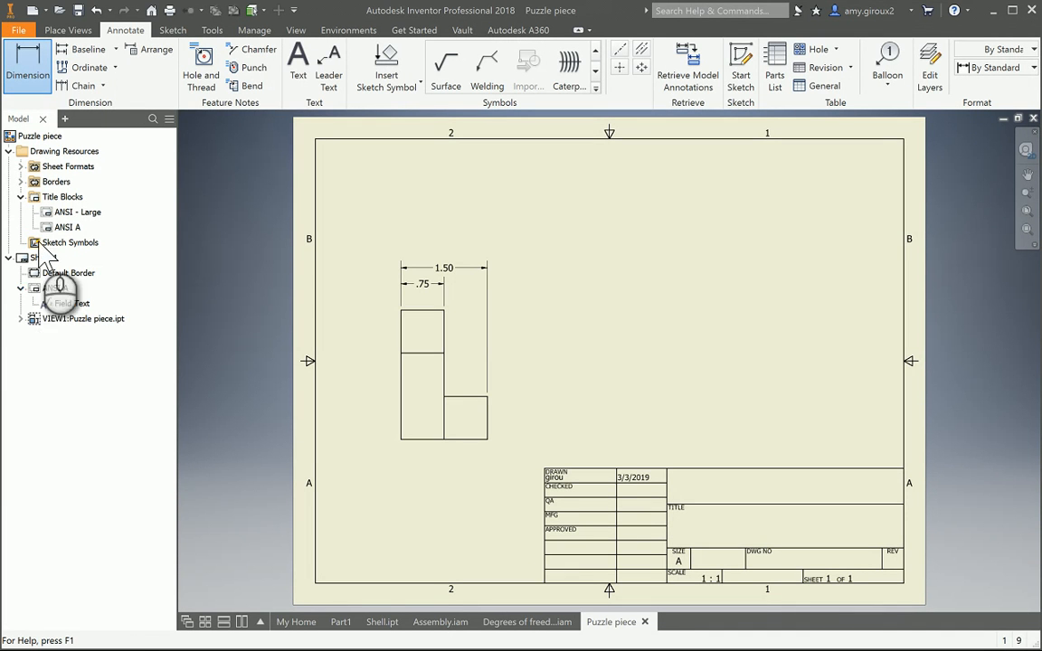
- Finish dimensioning, collapse the browser tree, and add a new sheet to the drawing
click(65, 30)
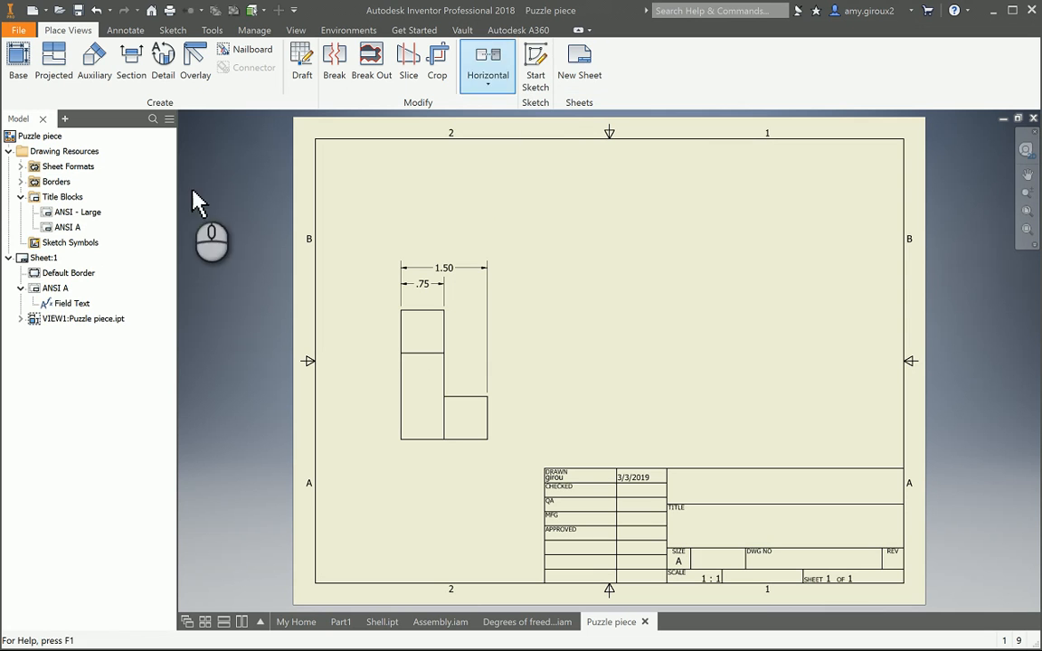
click(8, 258)
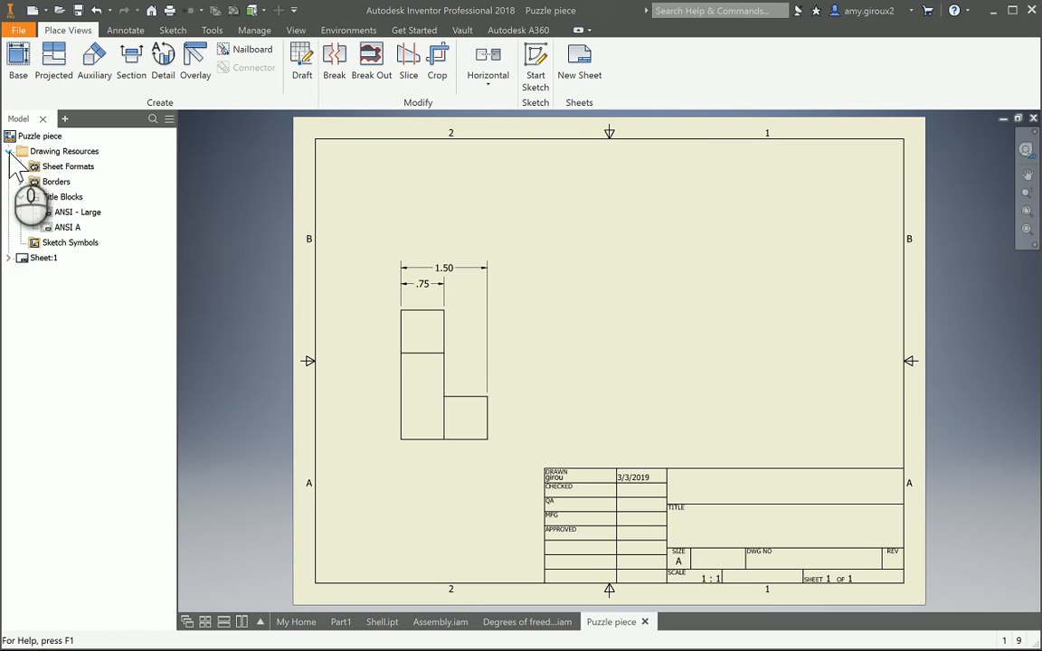
click(8, 151)
right_click(57, 299)
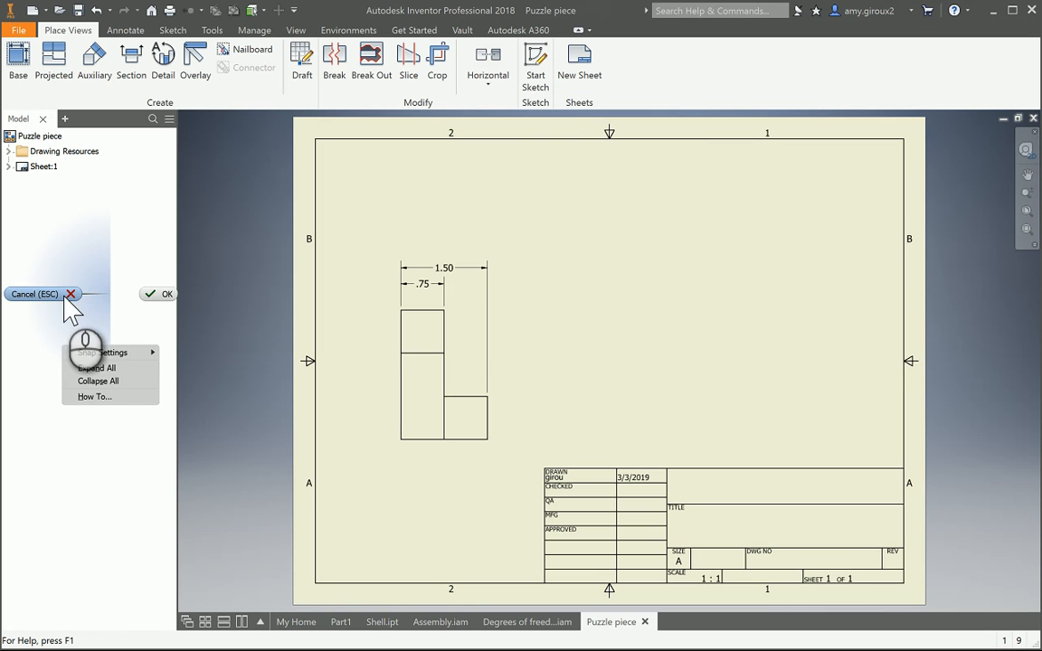
click(164, 294)
right_click(44, 262)
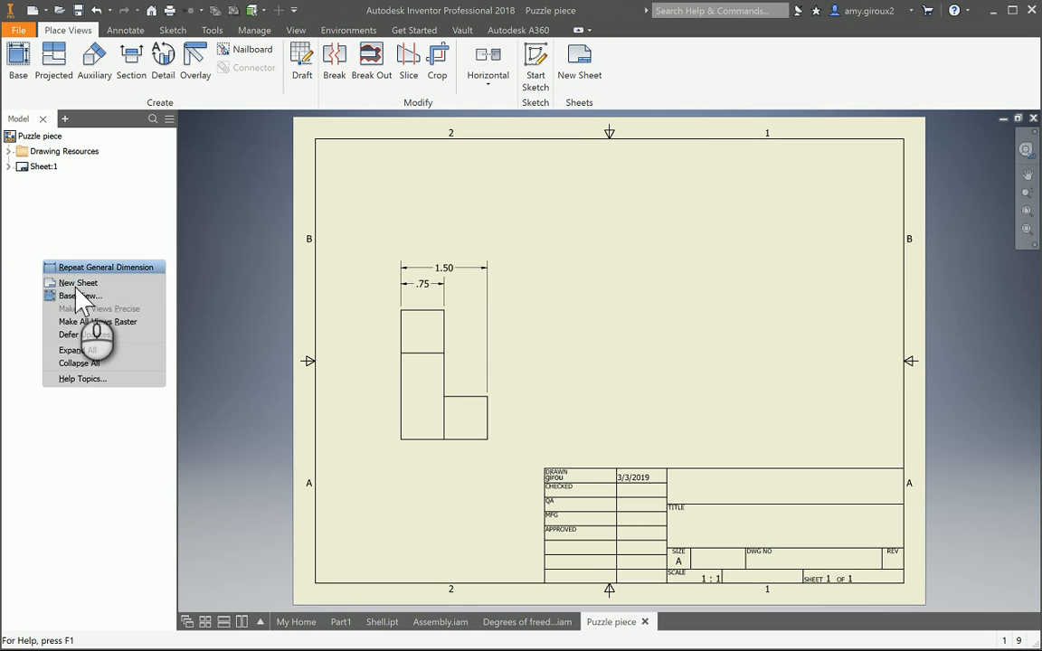
click(77, 284)
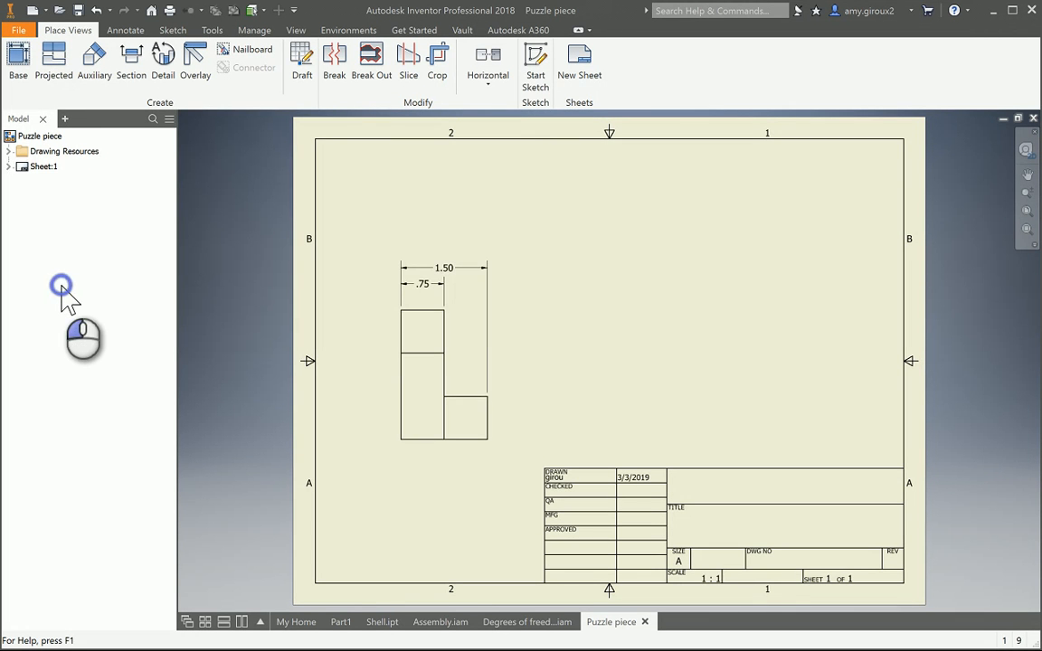
- Place a front base view of the Degrees of freedom assembly at 1 : 2 scale in the lower left, with top, right and isometric projected views
click(11, 56)
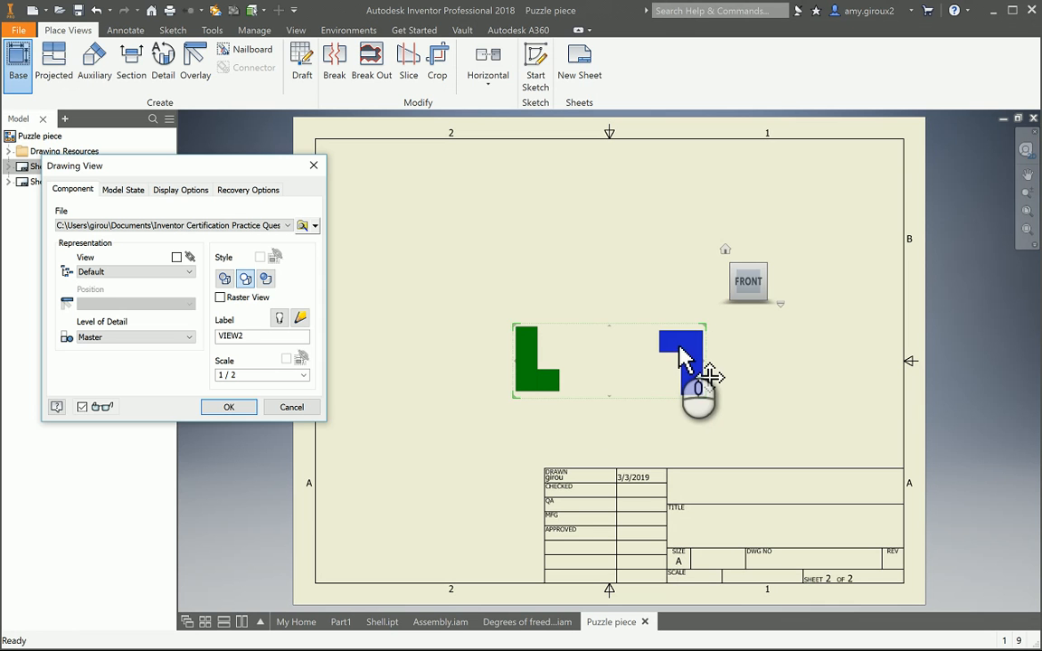
drag(676, 345, 523, 398)
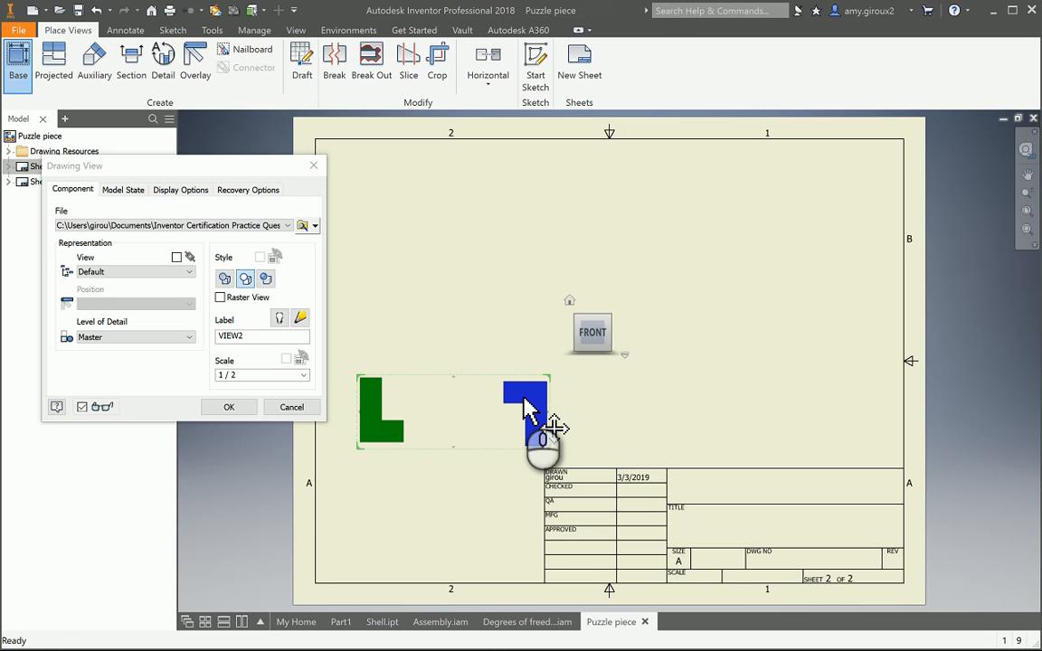
click(500, 225)
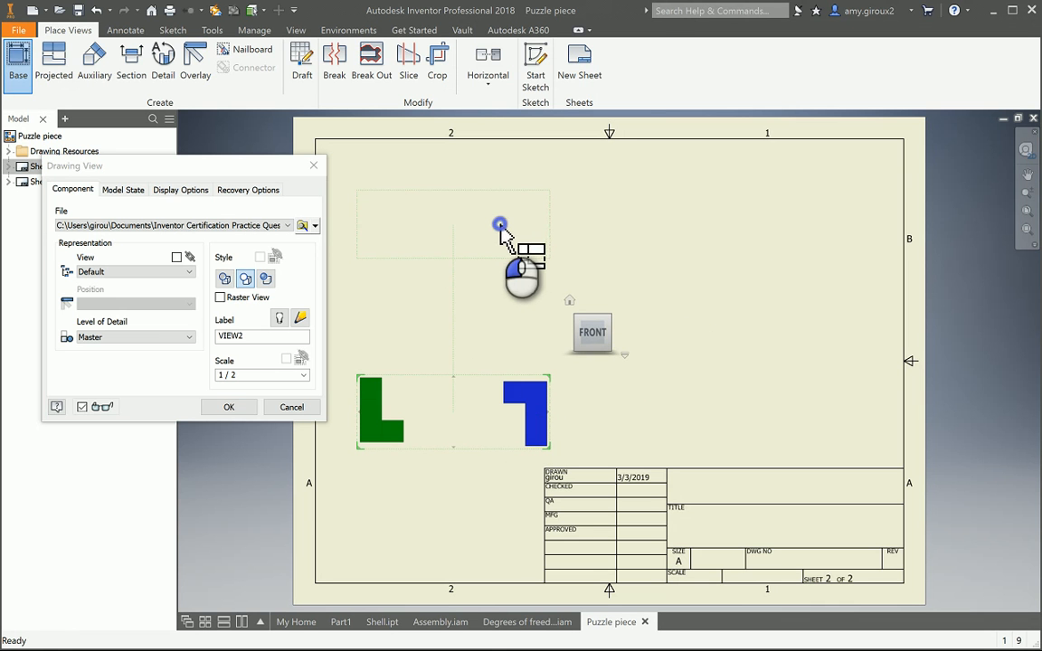
click(792, 417)
click(776, 242)
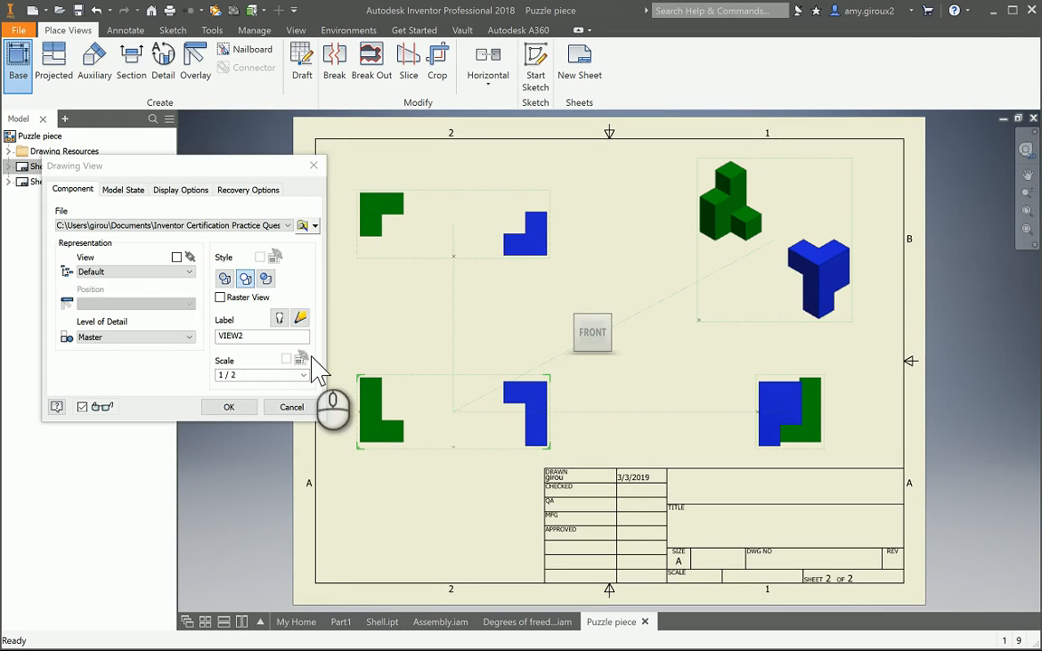
click(229, 407)
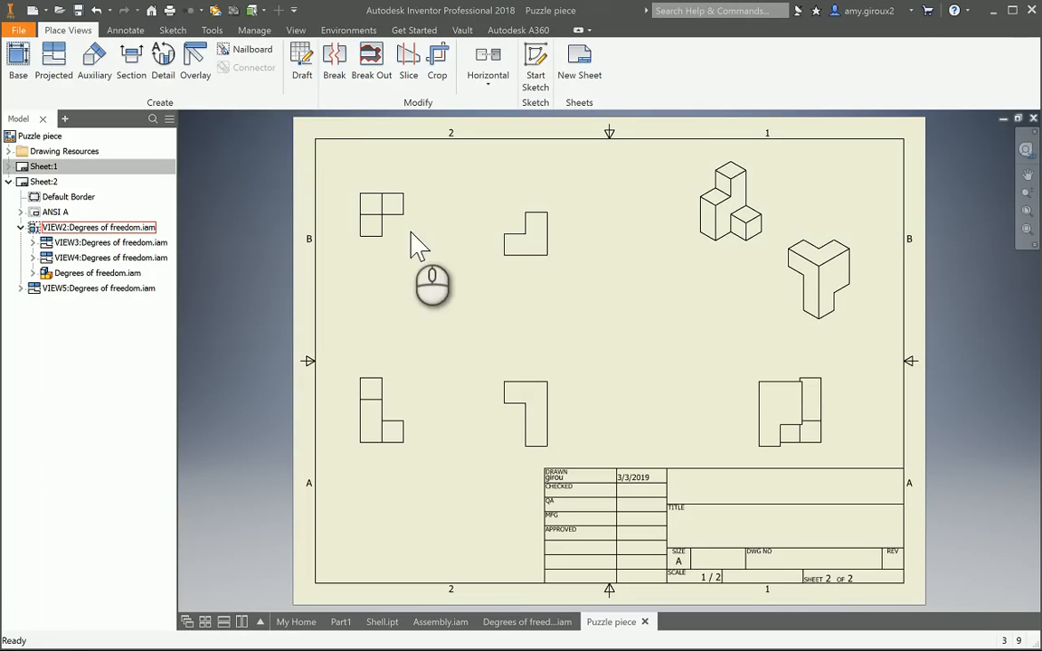
- Insert a parts list for the base view, enabling the BOM view, and place it in the sheet's upper-left corner
click(135, 33)
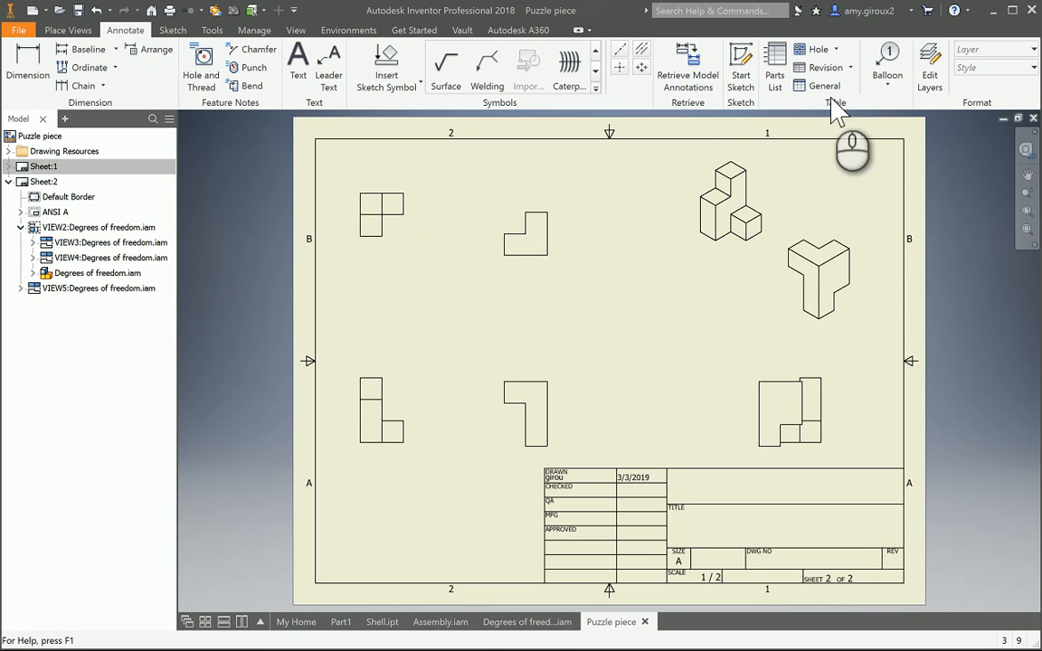
click(776, 76)
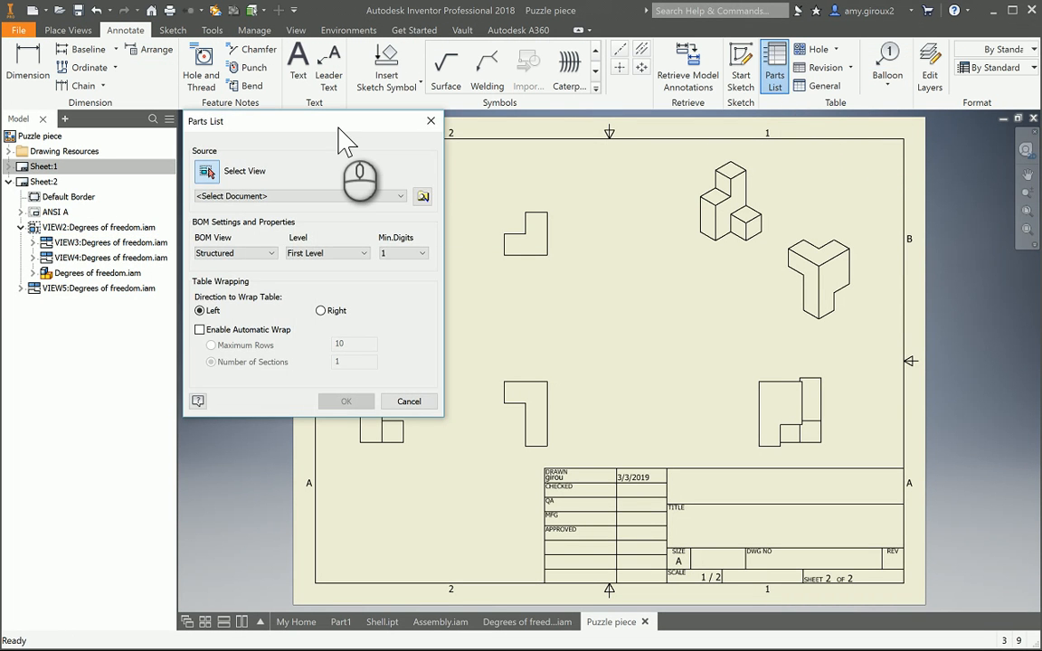
click(753, 237)
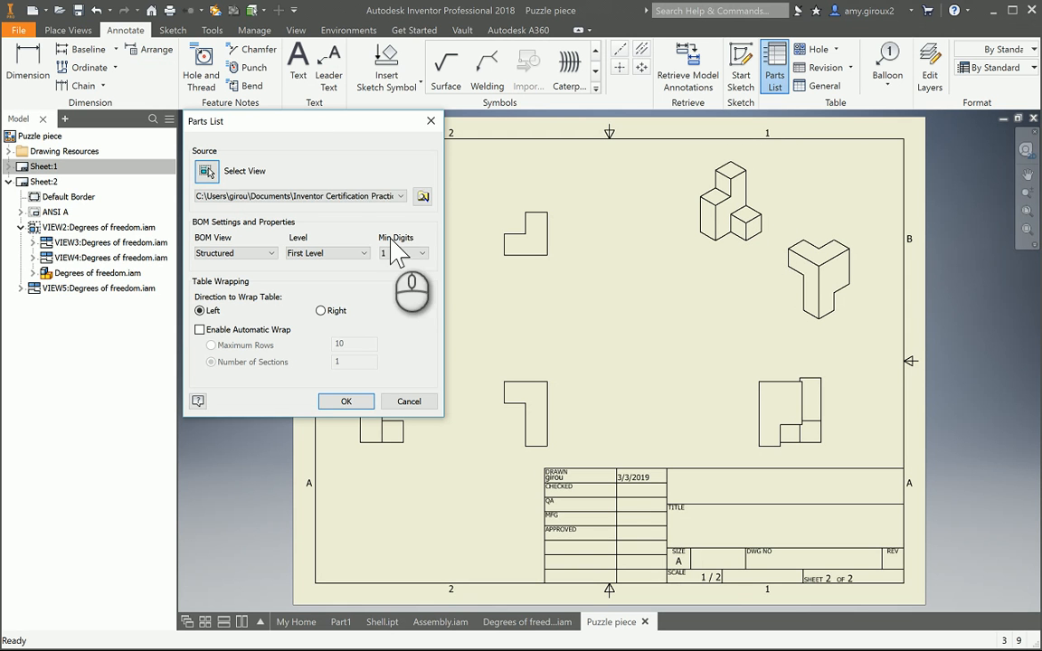
click(345, 401)
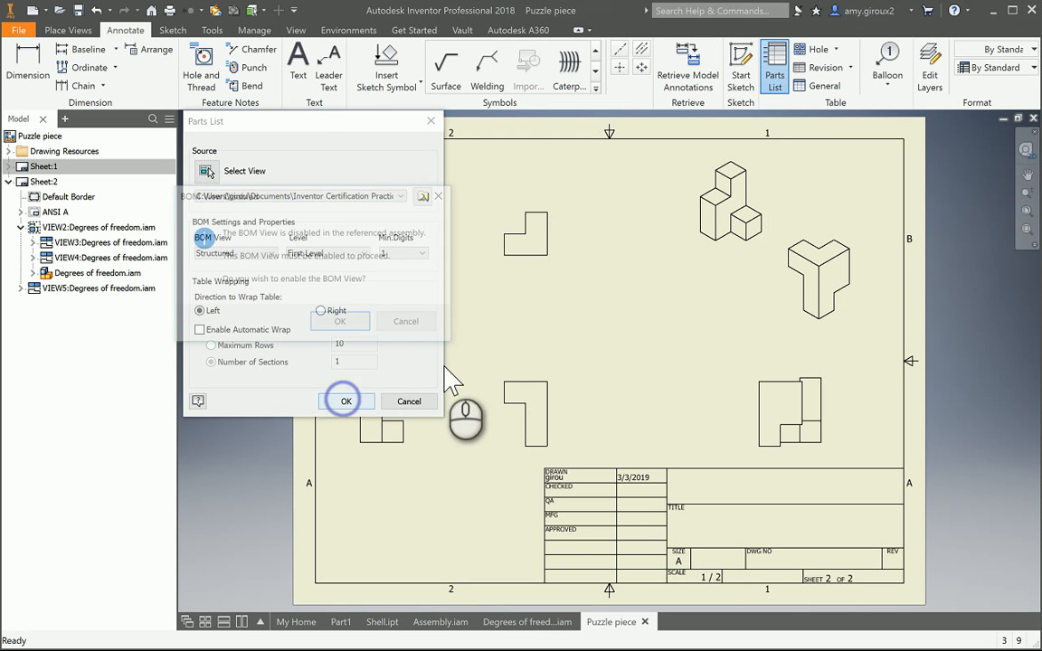
click(348, 323)
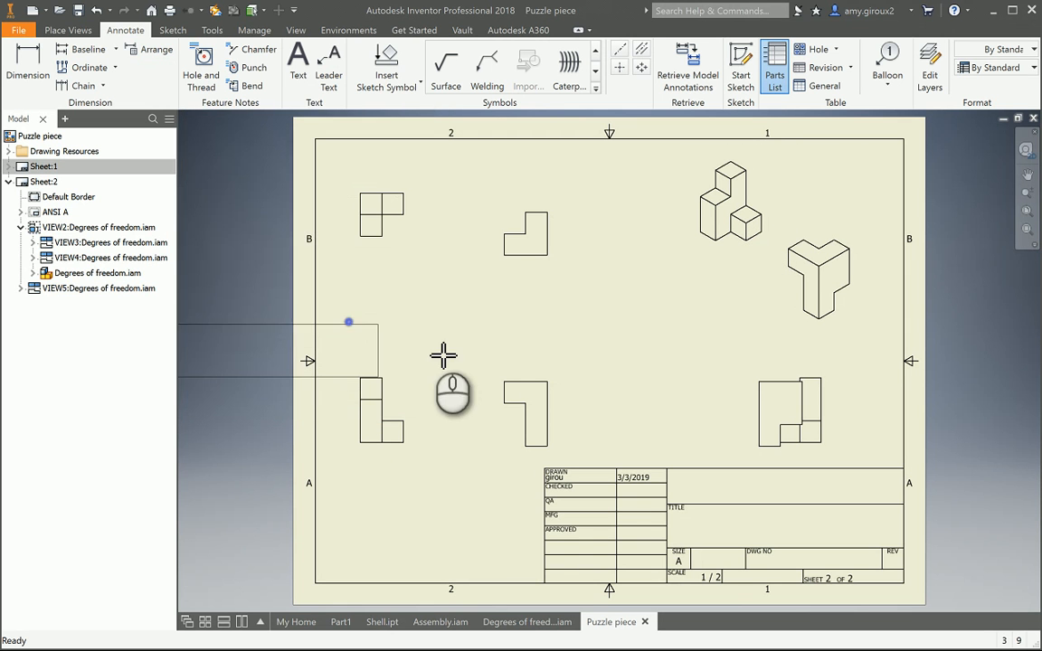
click(702, 138)
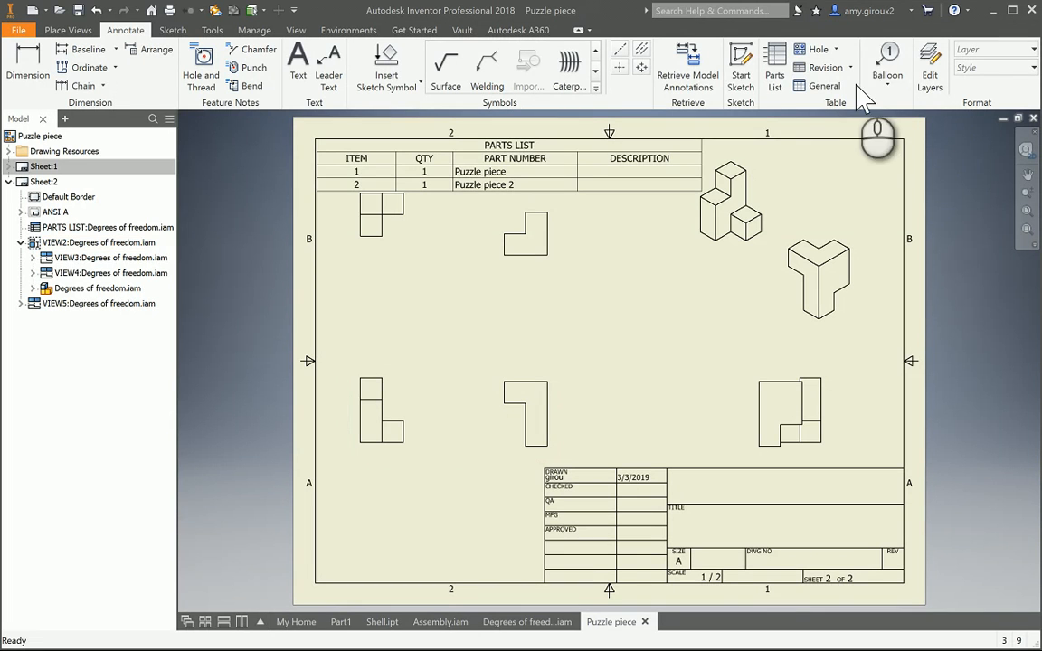
click(890, 80)
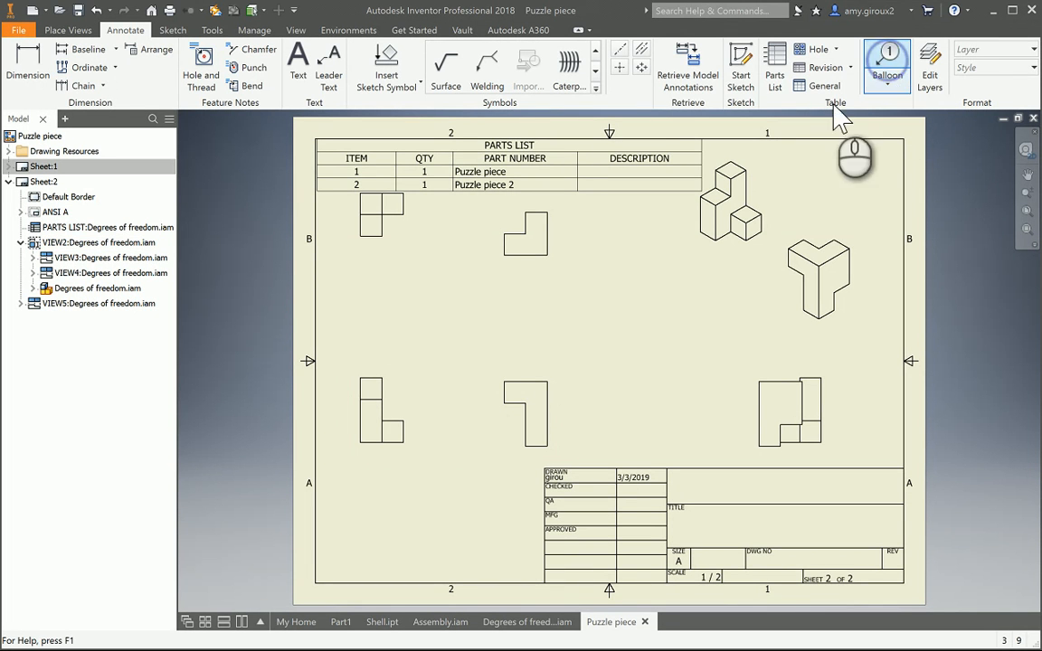
click(546, 396)
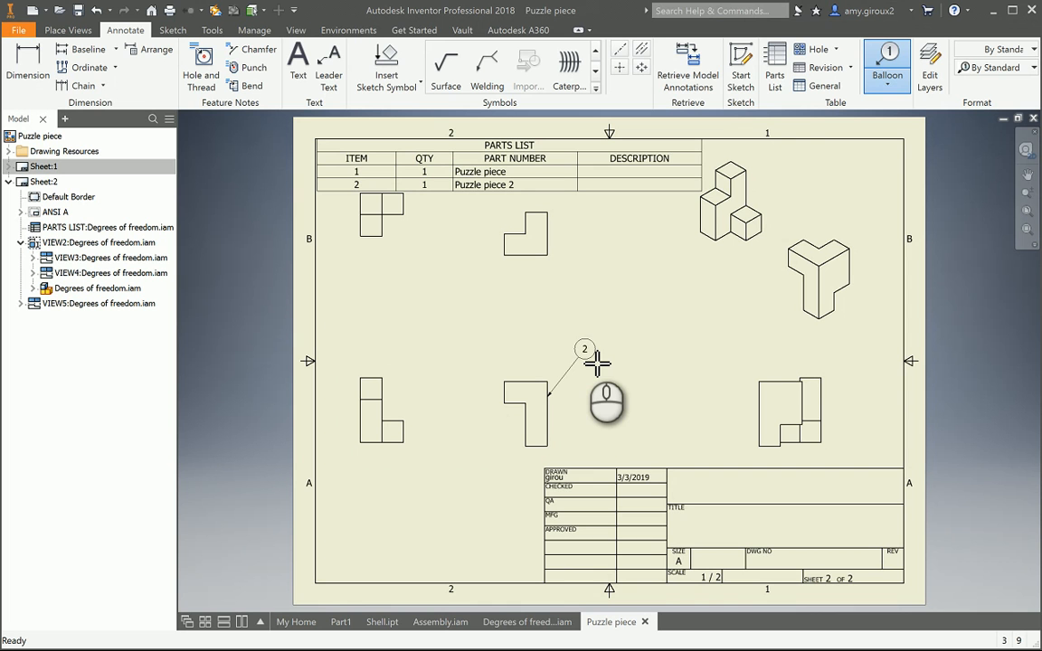
click(599, 362)
right_drag(604, 355, 637, 351)
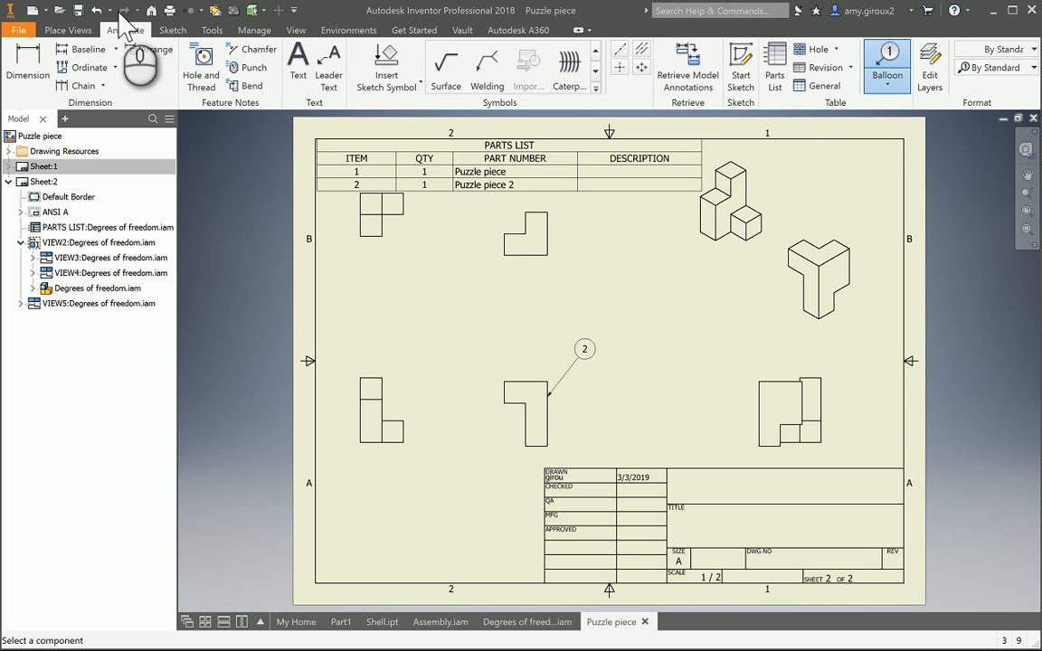
click(96, 10)
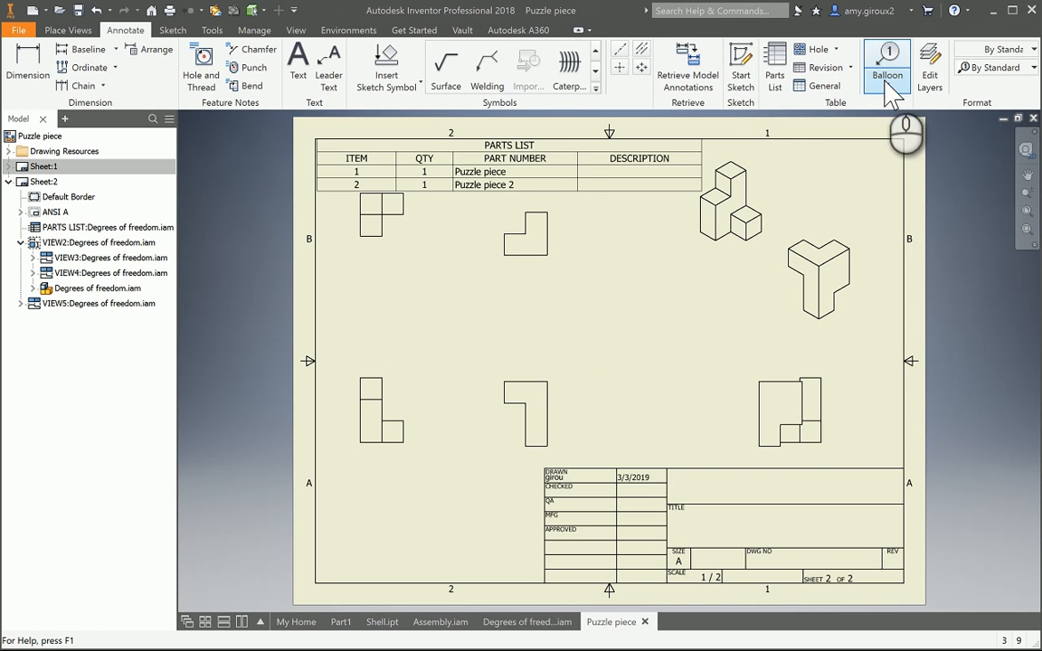
- Auto-balloon both puzzle pieces in the front base view with Around placement
click(887, 84)
click(872, 145)
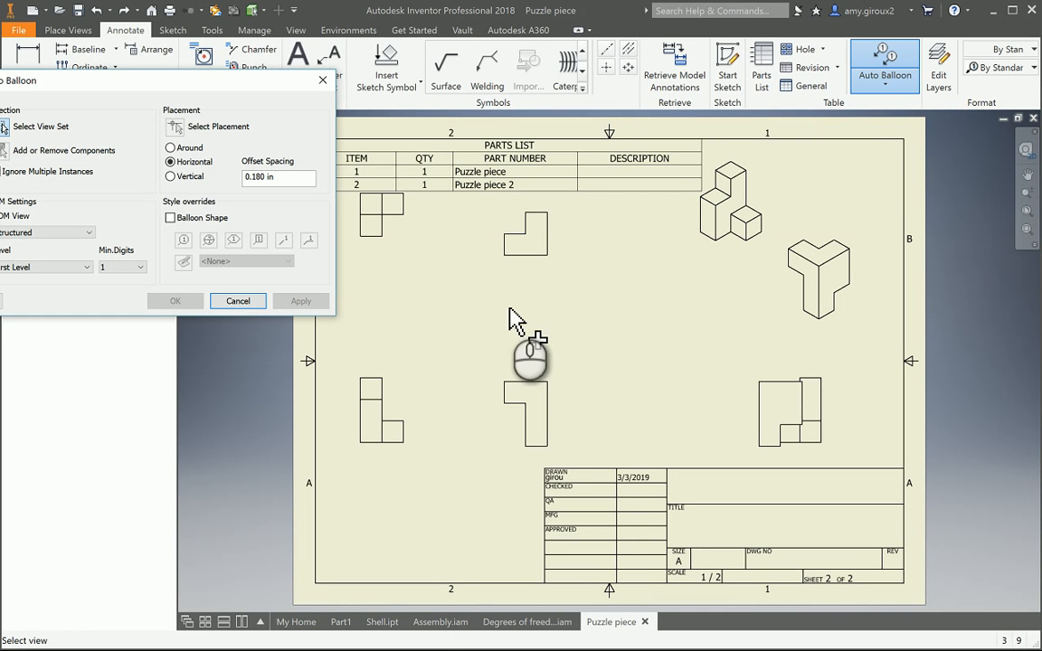
drag(177, 87, 291, 61)
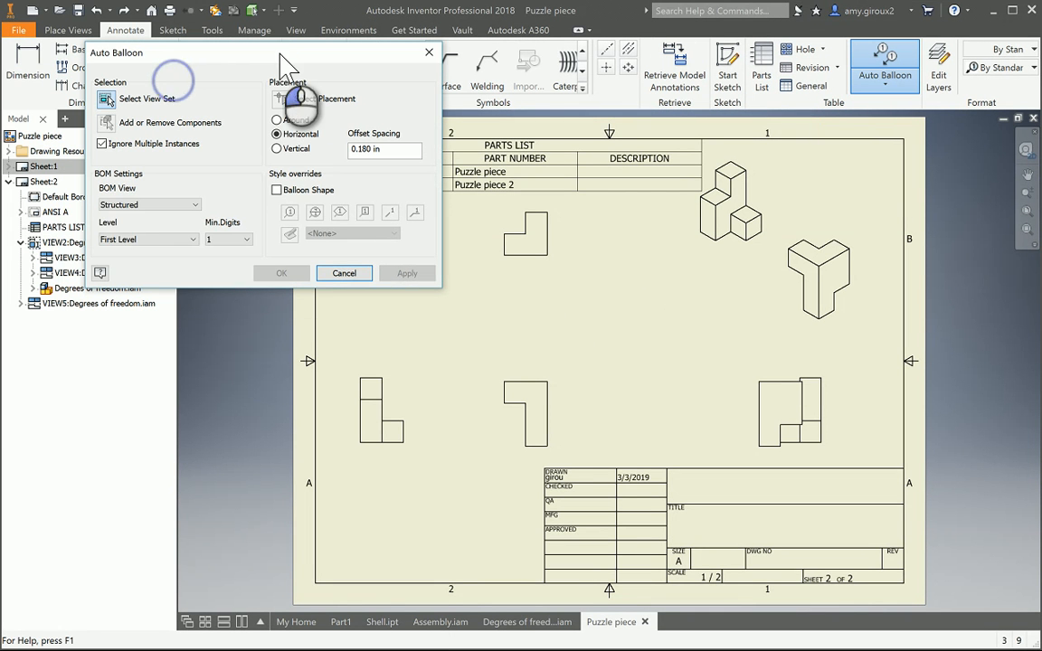
click(389, 407)
click(386, 418)
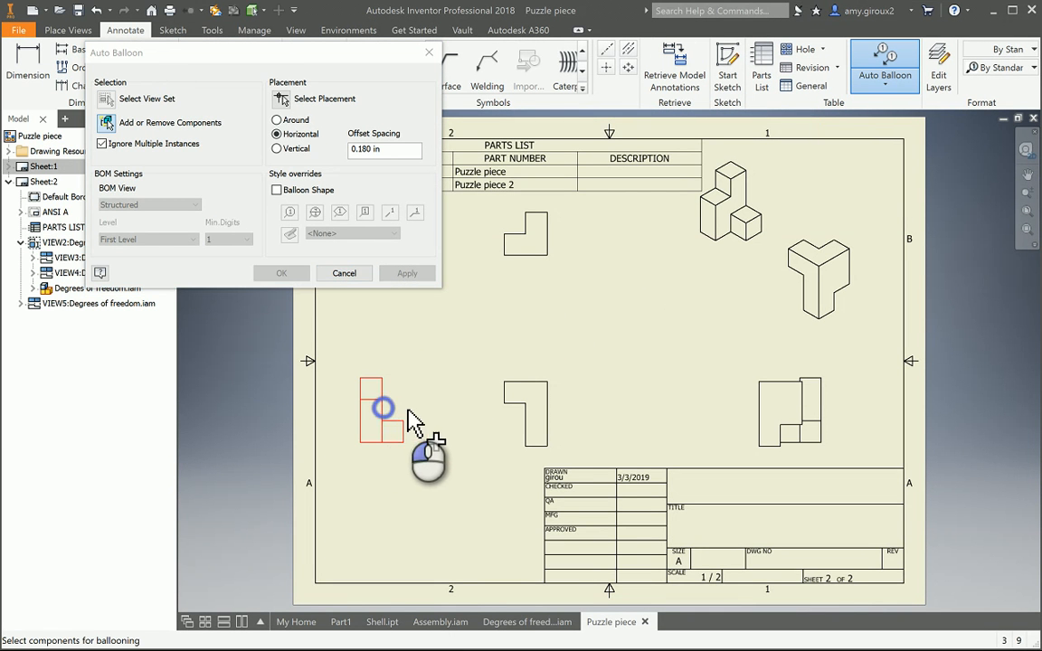
click(508, 409)
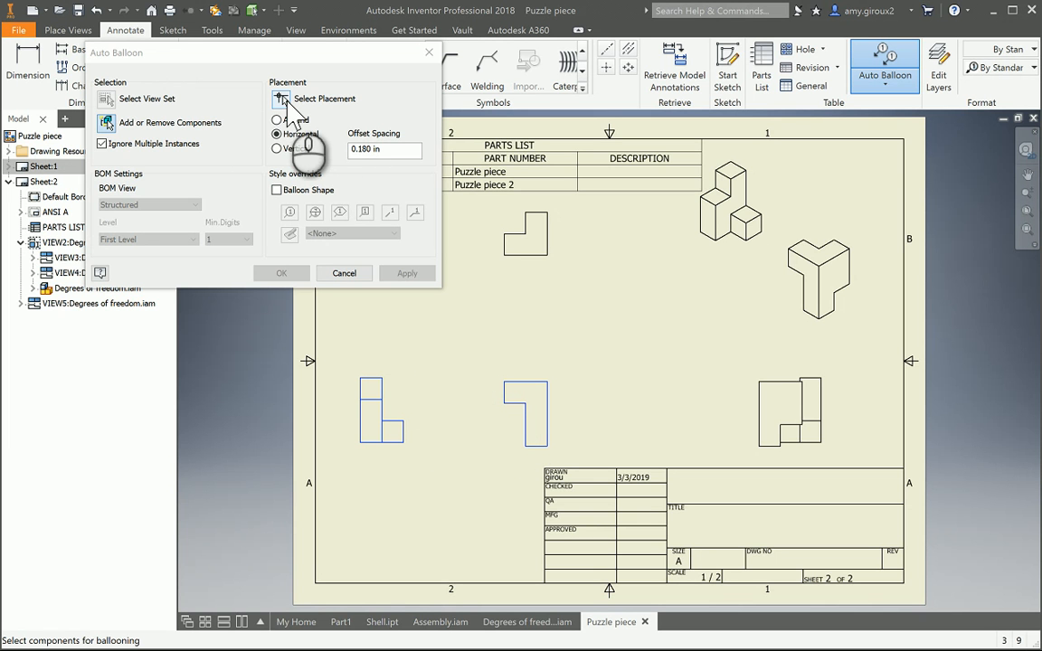
click(284, 99)
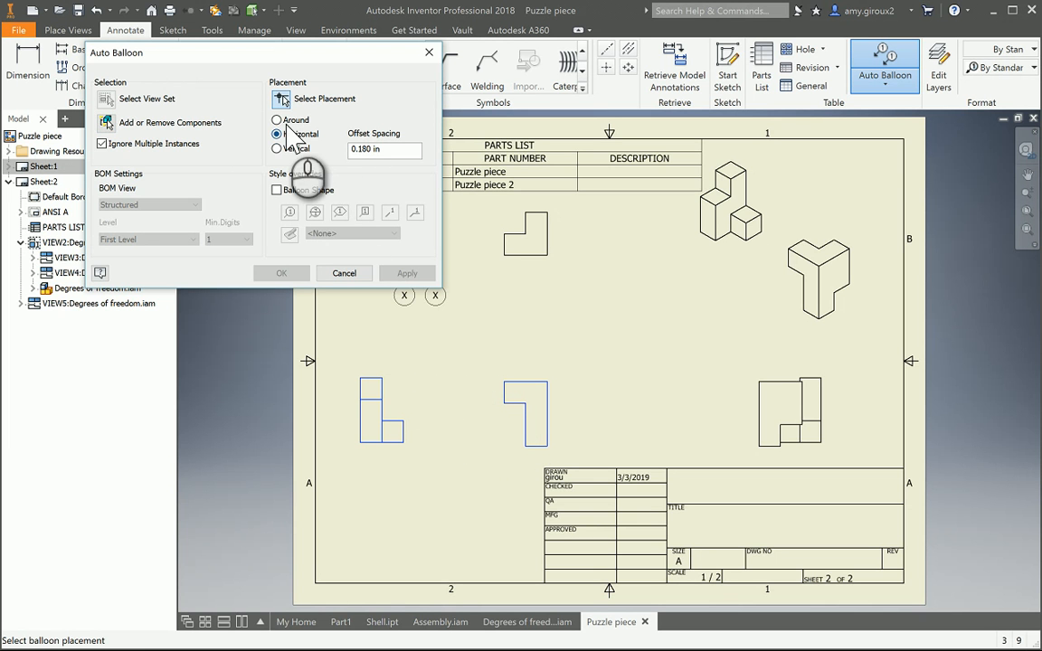
click(282, 123)
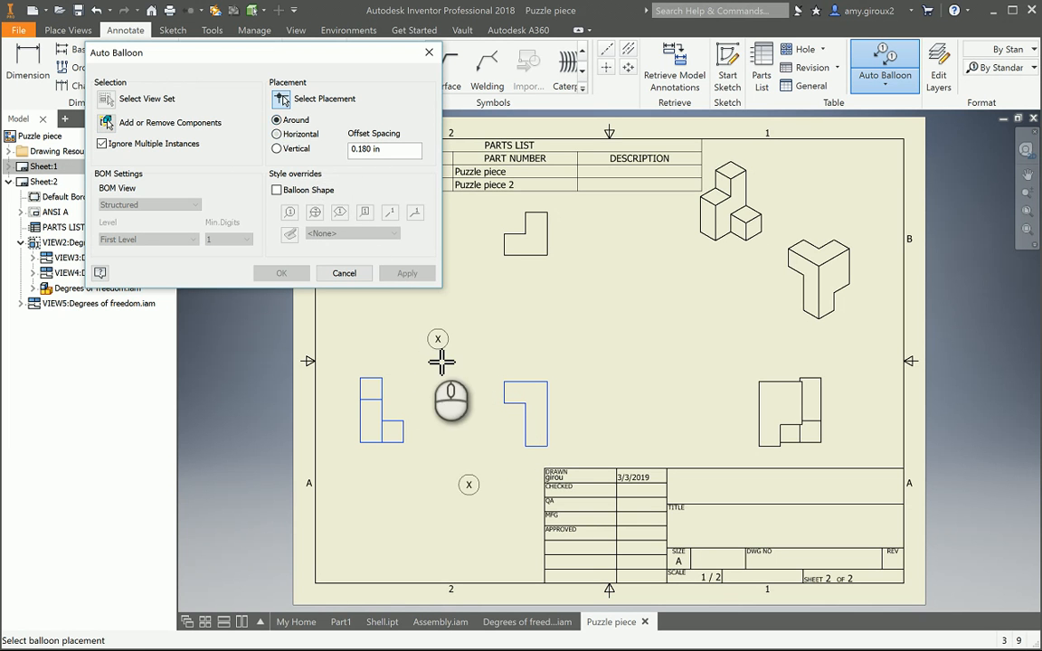
click(346, 364)
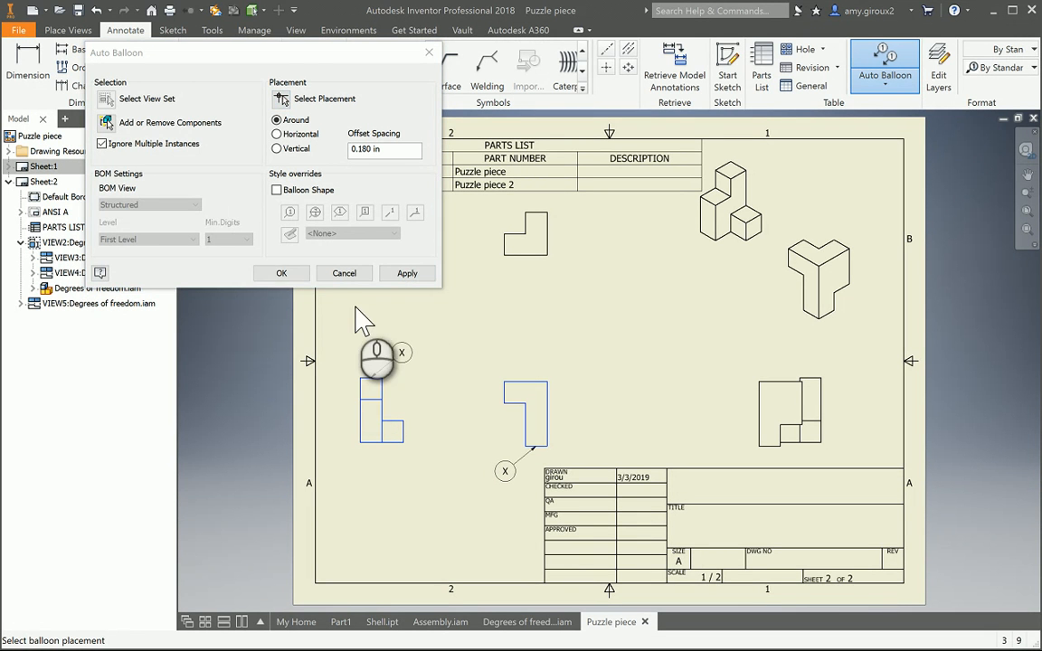
click(298, 275)
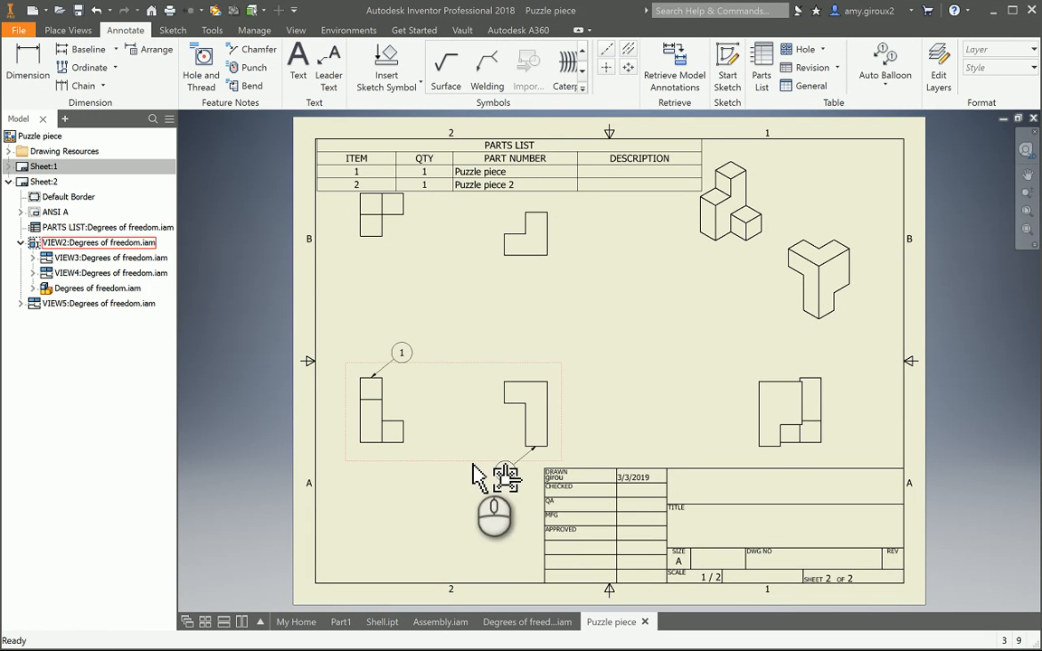